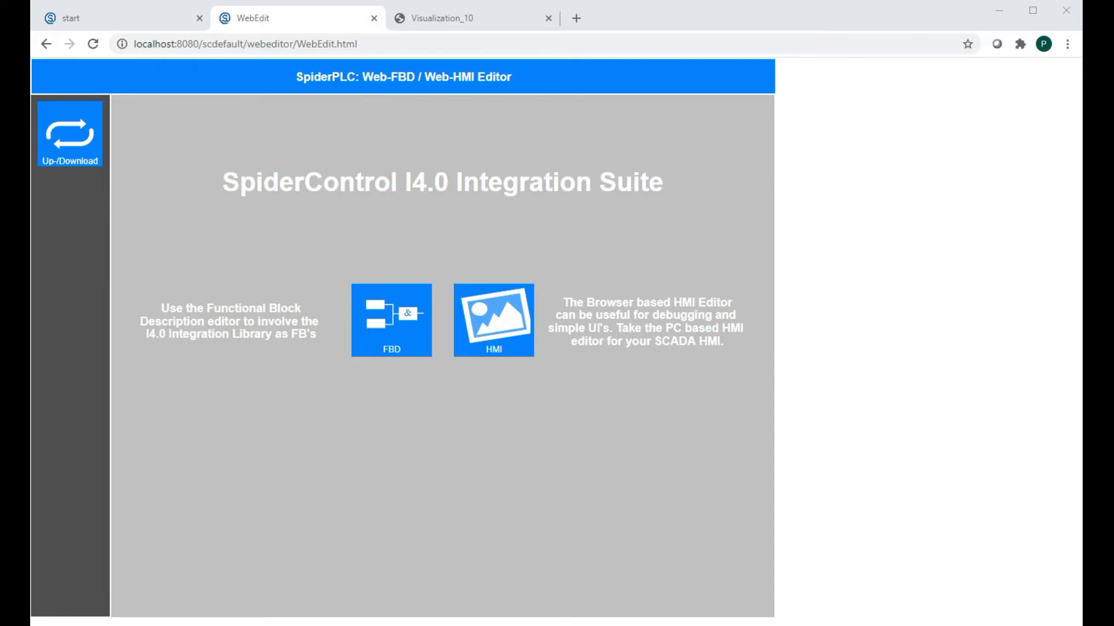
Review the Berghof visualization page and the SCADA Web Server status page, and return to the WebEdit start page.
left_click(484, 17)
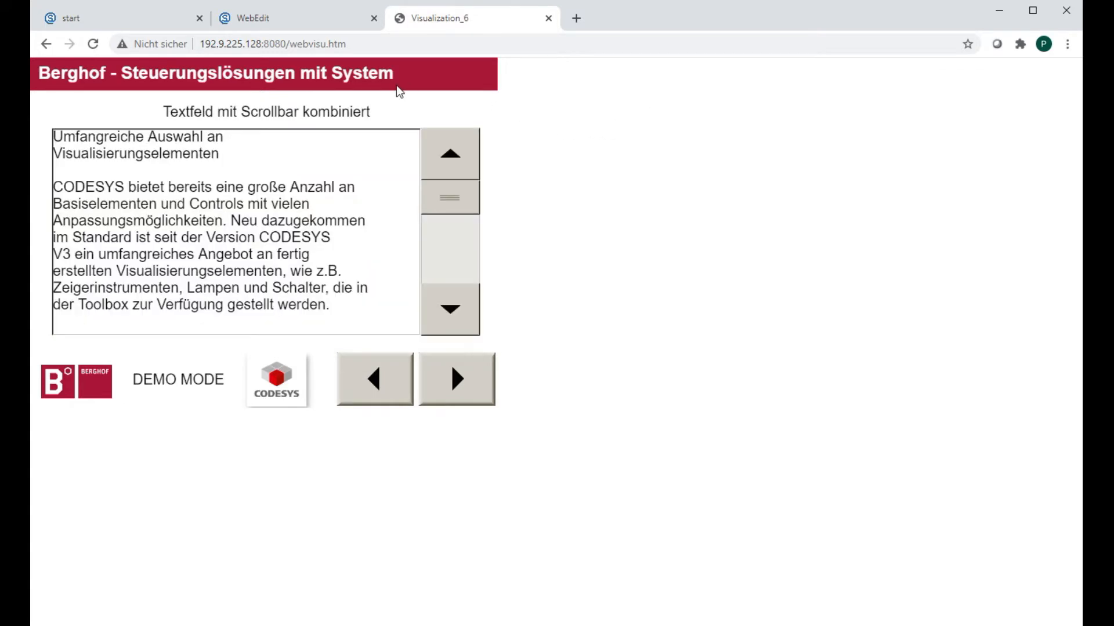
left_click(136, 23)
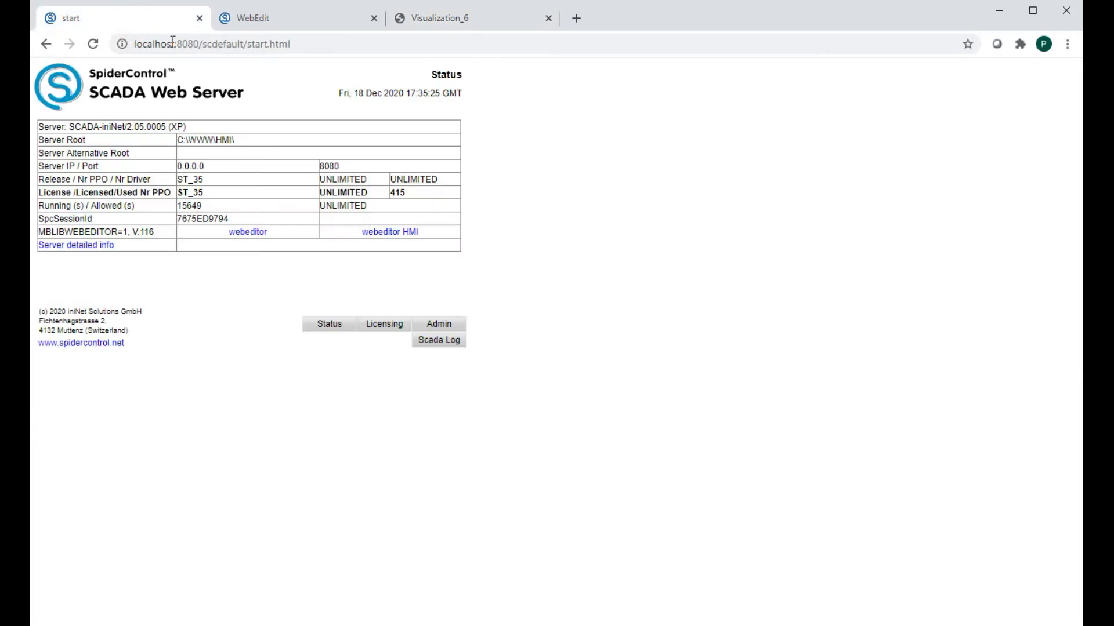
left_click(286, 26)
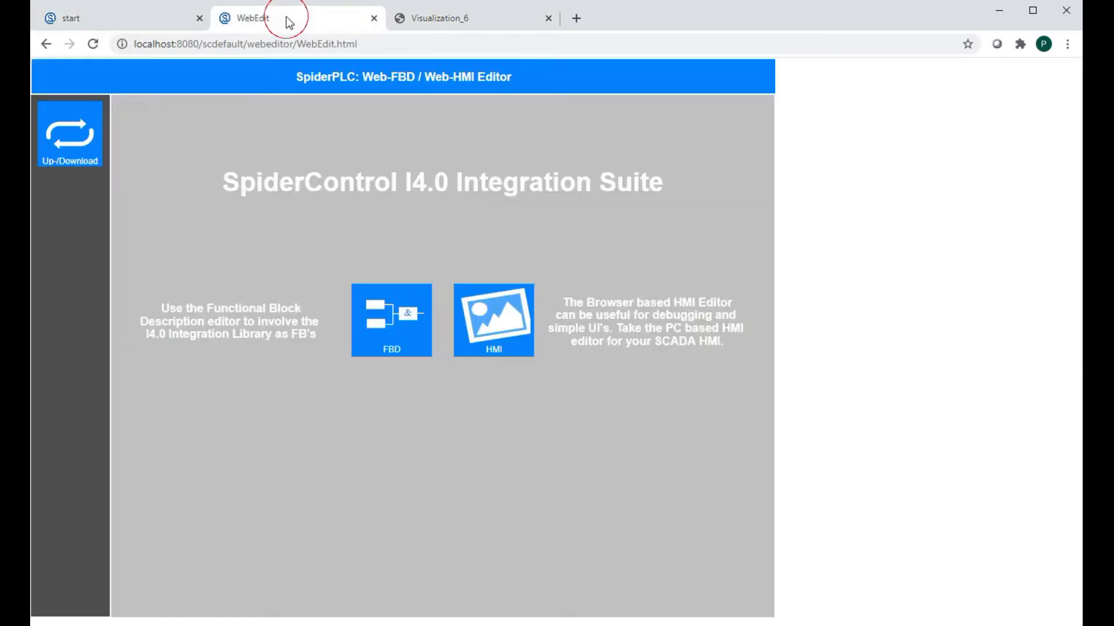
Open view1.teq in the HMI editor and place a text label about 410 by 30 beneath the three value fields.
left_click(500, 319)
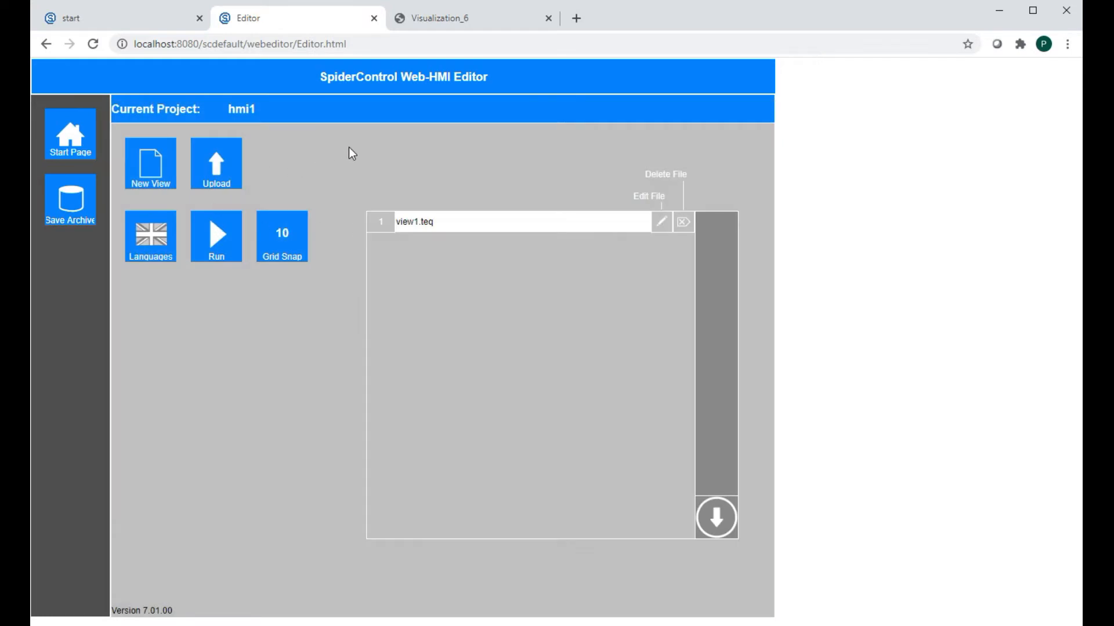
left_click(662, 223)
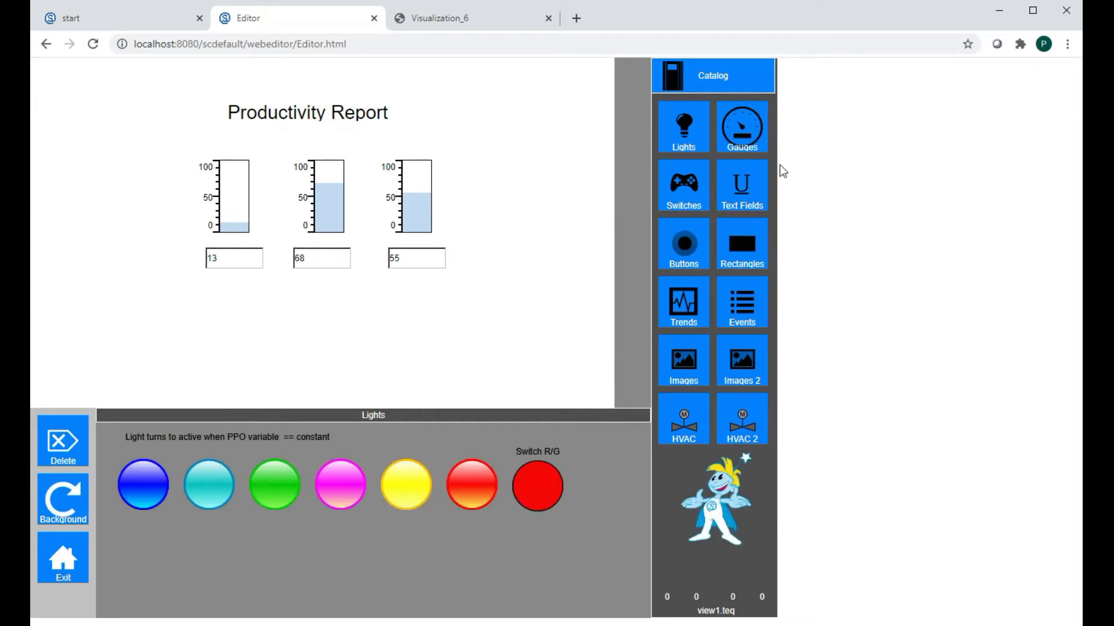
left_click(742, 191)
left_click(213, 572)
left_click_drag(76, 76, 476, 315)
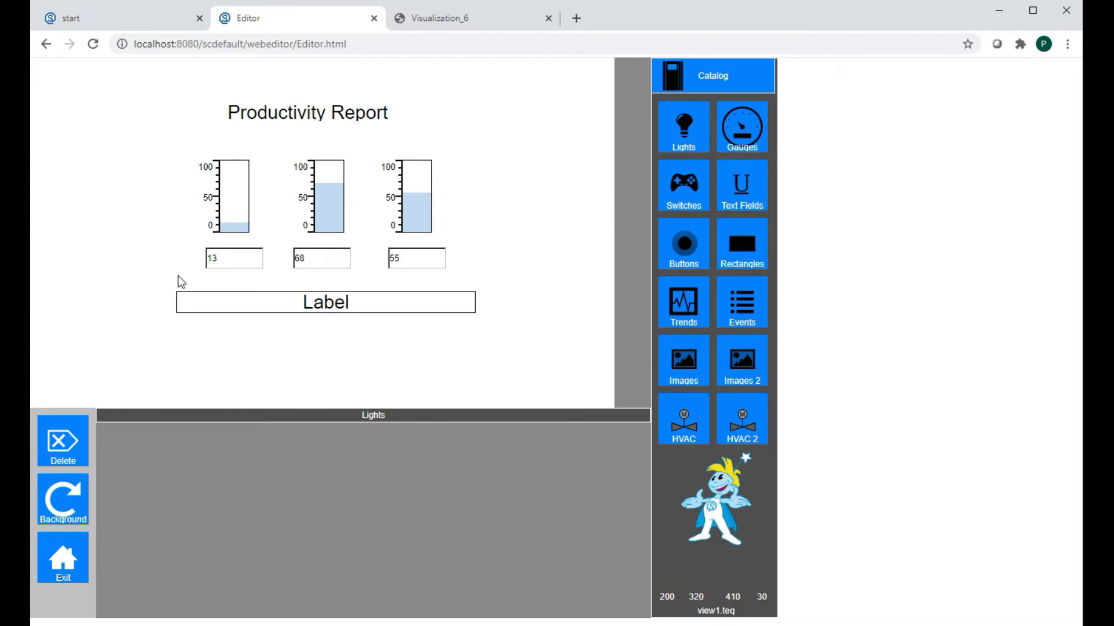
Set the new label's text to "Hello".
left_click(197, 289)
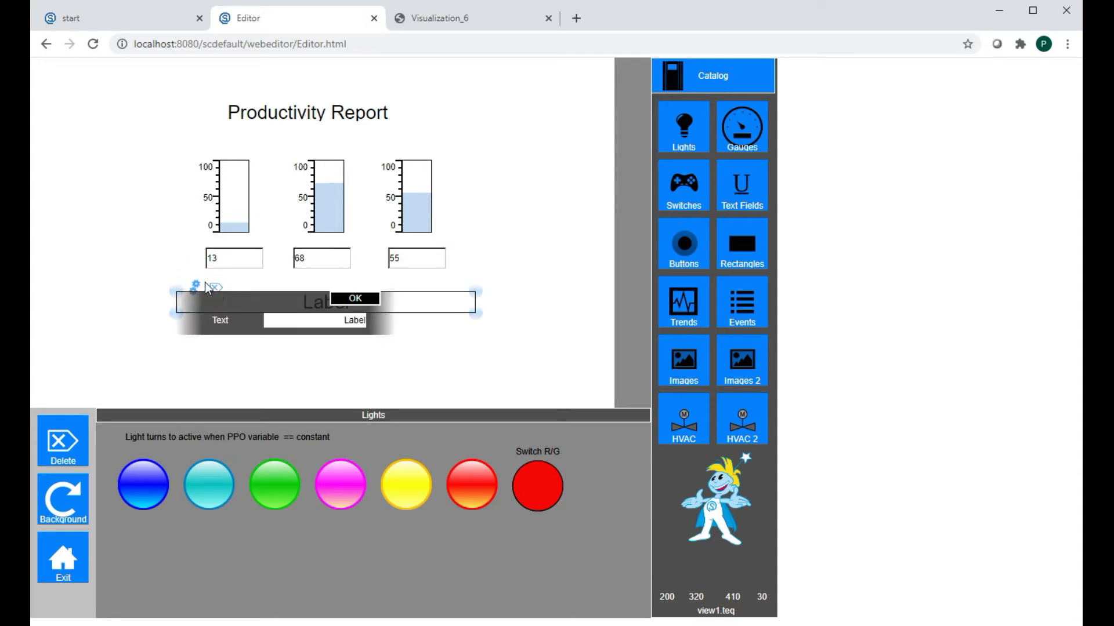
double_click(319, 322)
type("Hello")
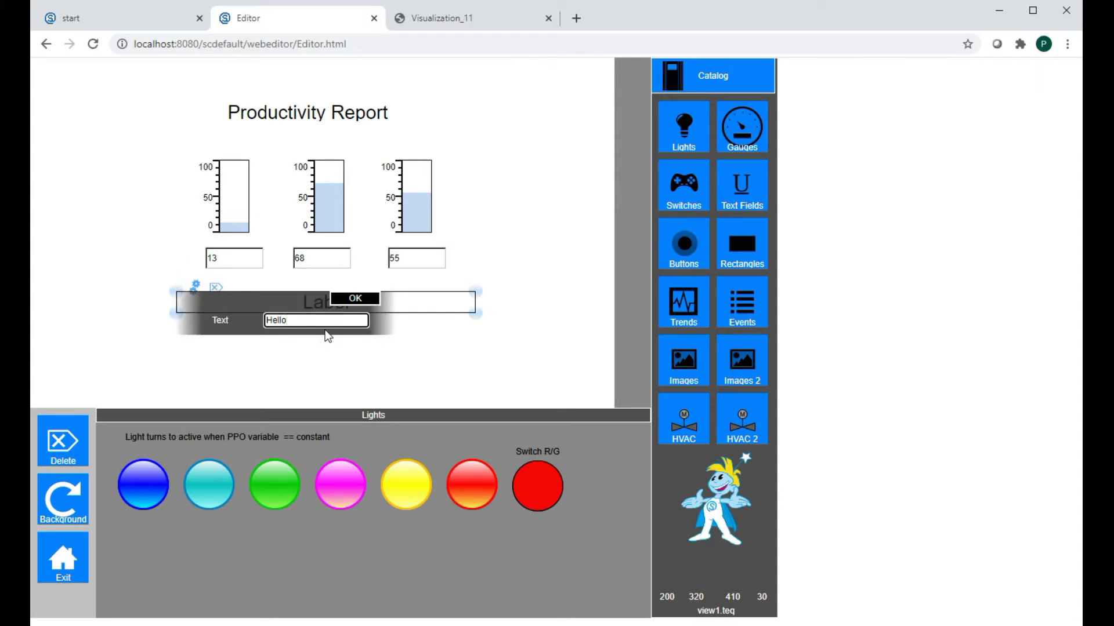
key("Return")
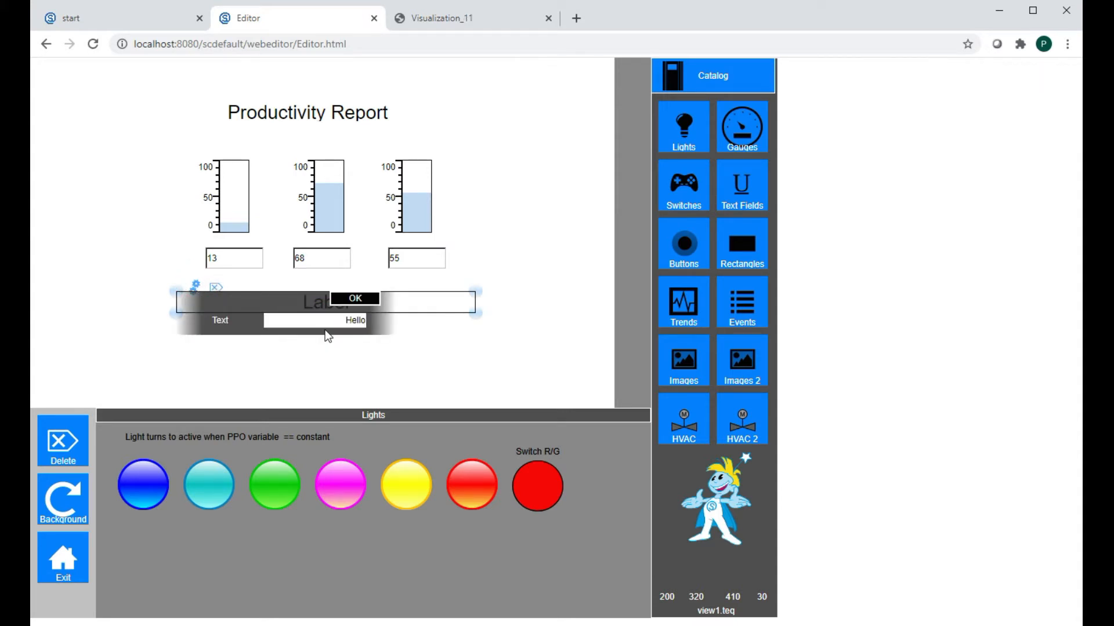
left_click(358, 300)
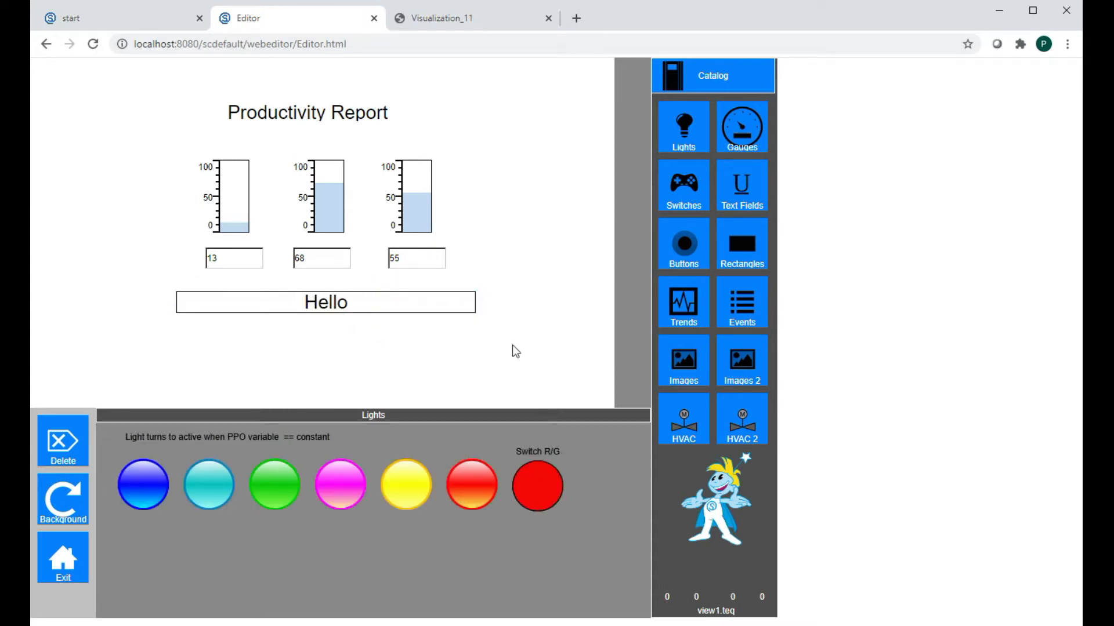
Run the hmi1 project and set the value under the first gauge to 44, closing the running view when done.
left_click(72, 571)
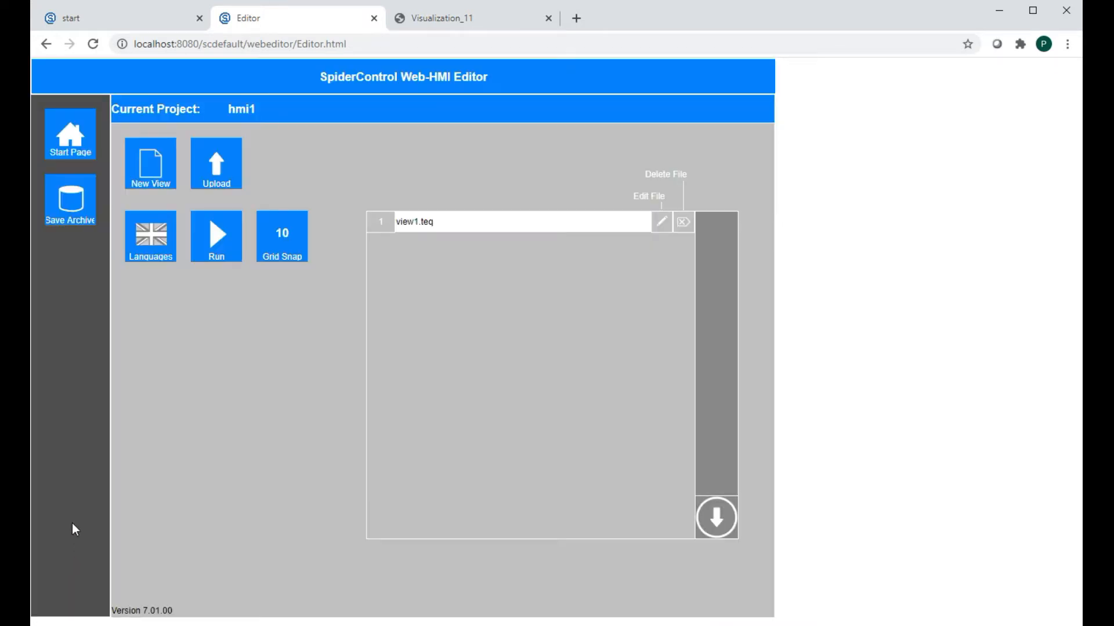
left_click(219, 246)
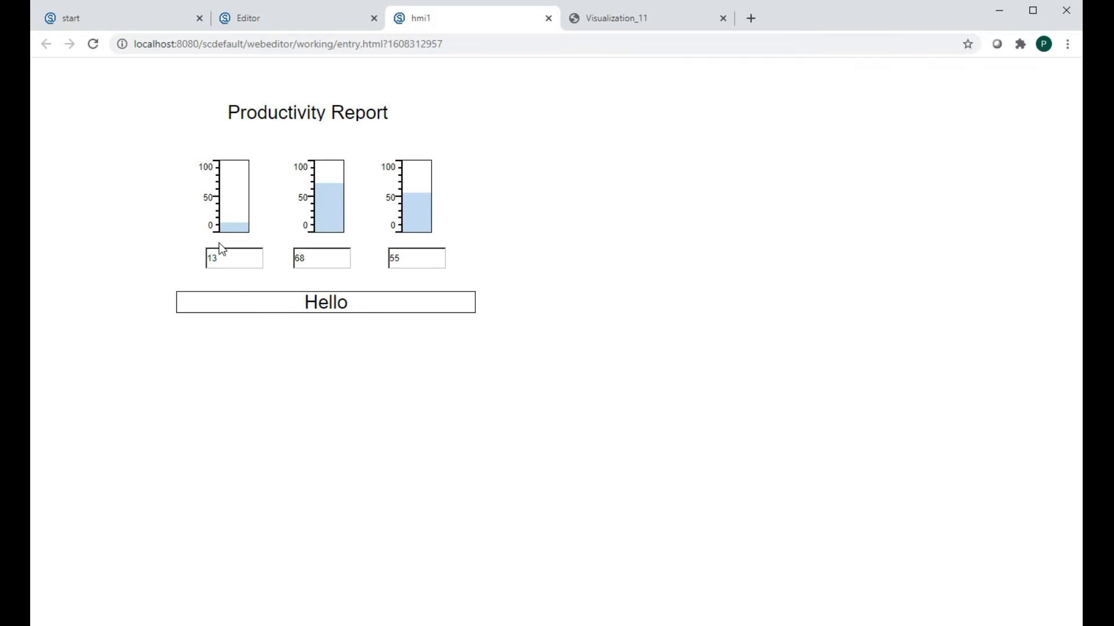
left_click(250, 256)
left_click(270, 262)
left_click(549, 18)
Return to the start page and open generateReport.teq for editing in the FBD editor.
left_click(81, 153)
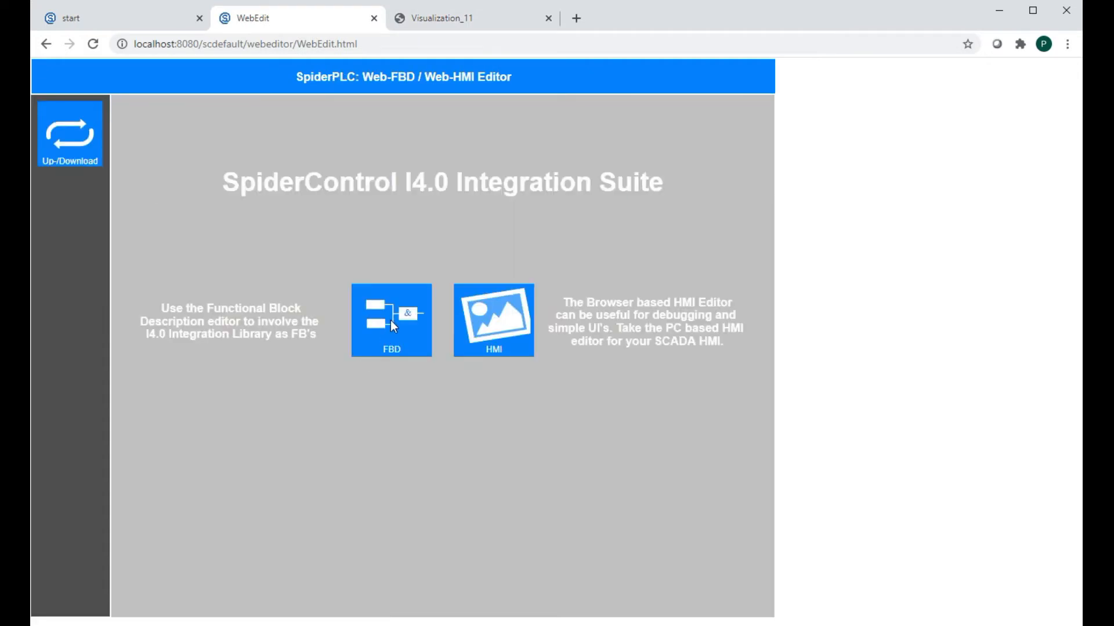
left_click(392, 321)
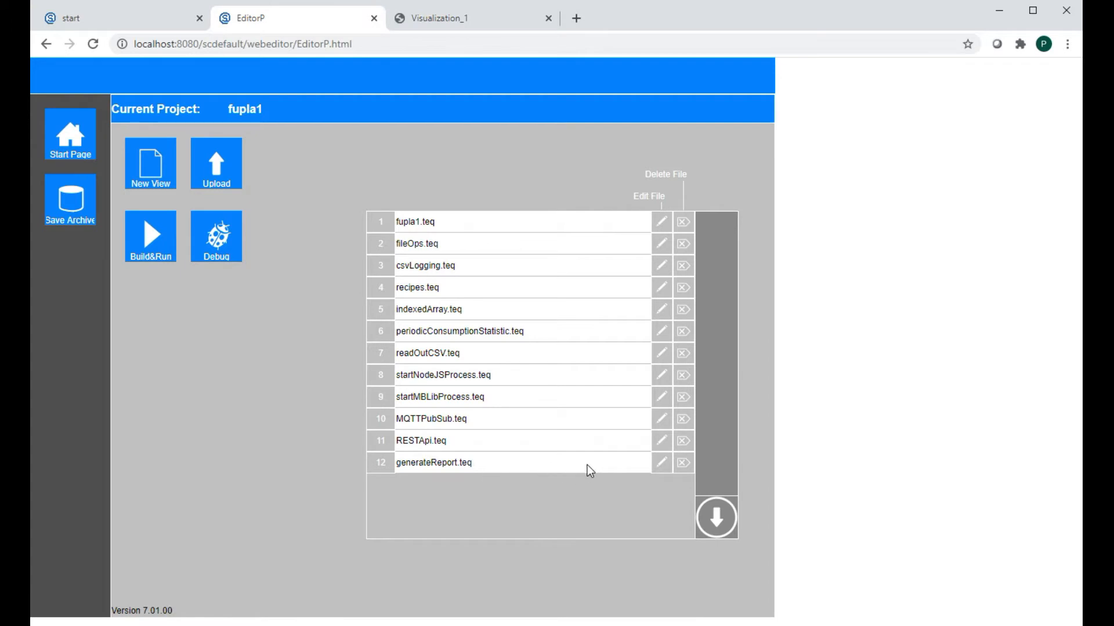
left_click(661, 463)
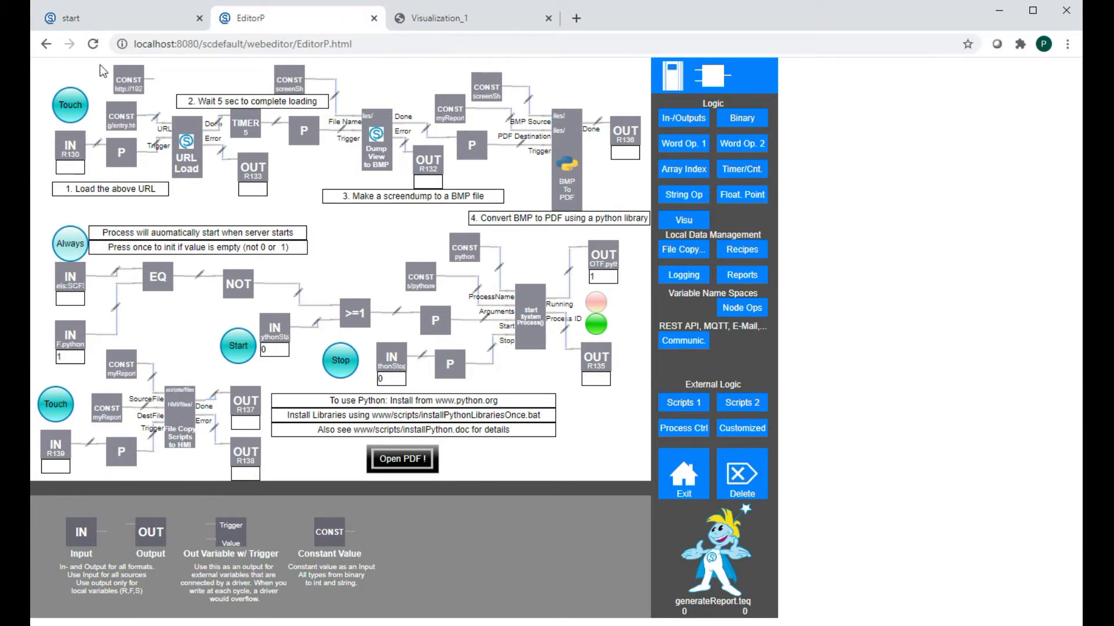
Inspect the URL Load block and display the available Reports function blocks.
left_click(191, 158)
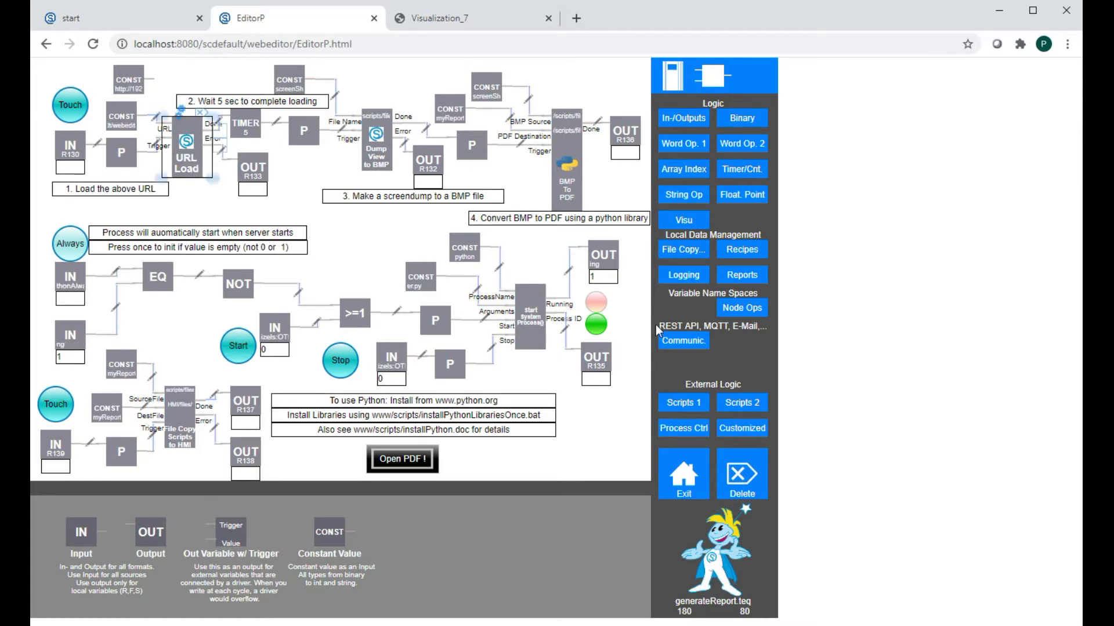
left_click(739, 276)
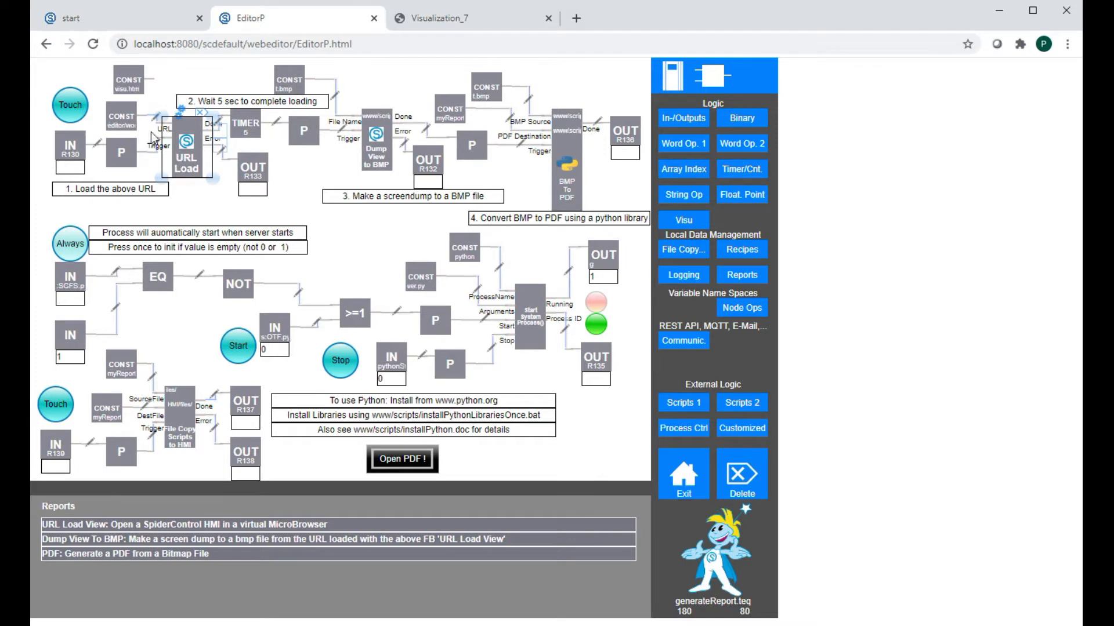
Open the constant feeding the URL Load block's URL input and copy its complete address.
left_click(122, 110)
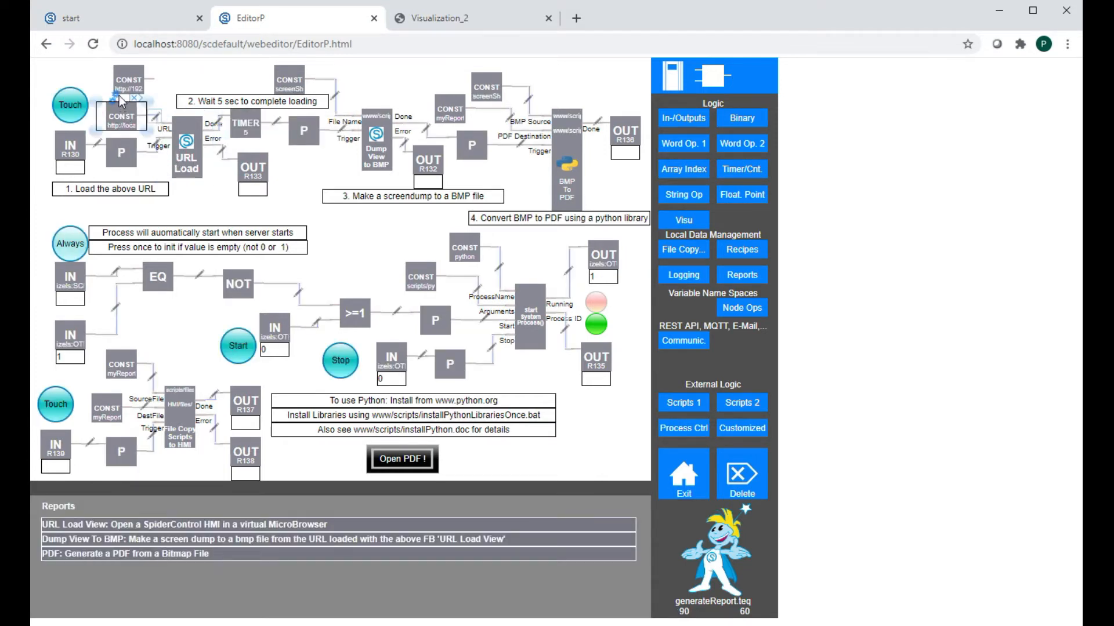
double_click(122, 103)
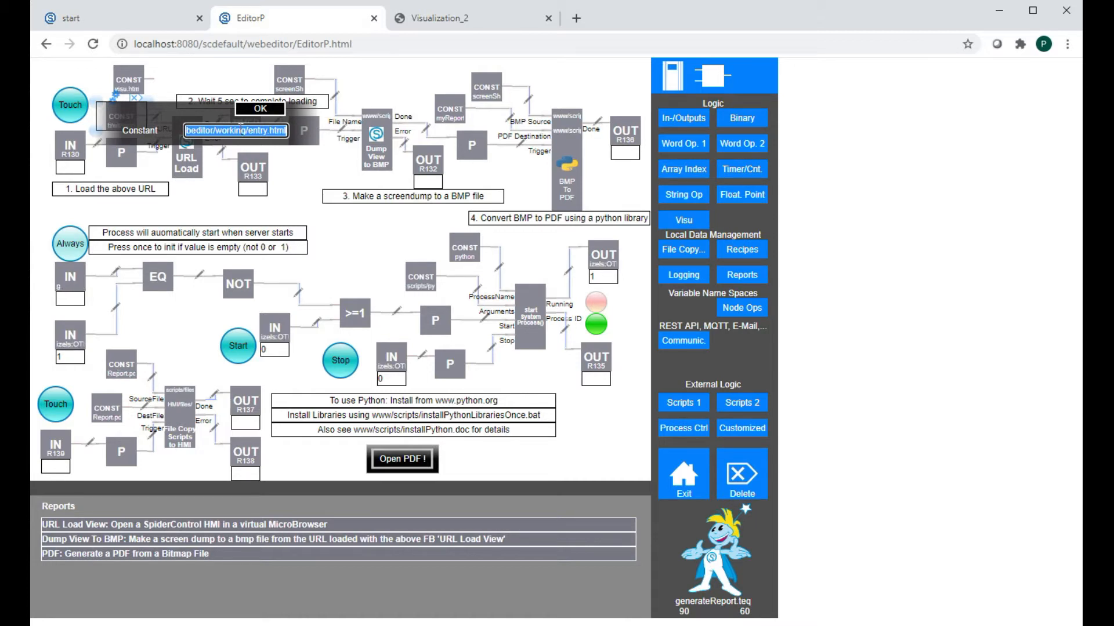
key("Home")
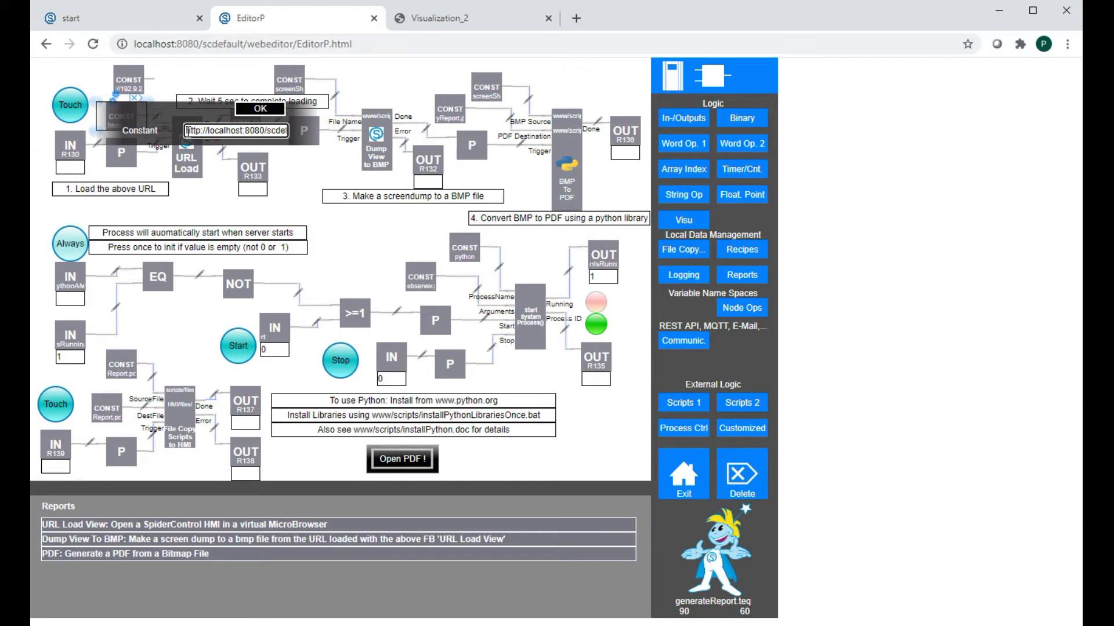
key("shift+End")
key("ctrl+c")
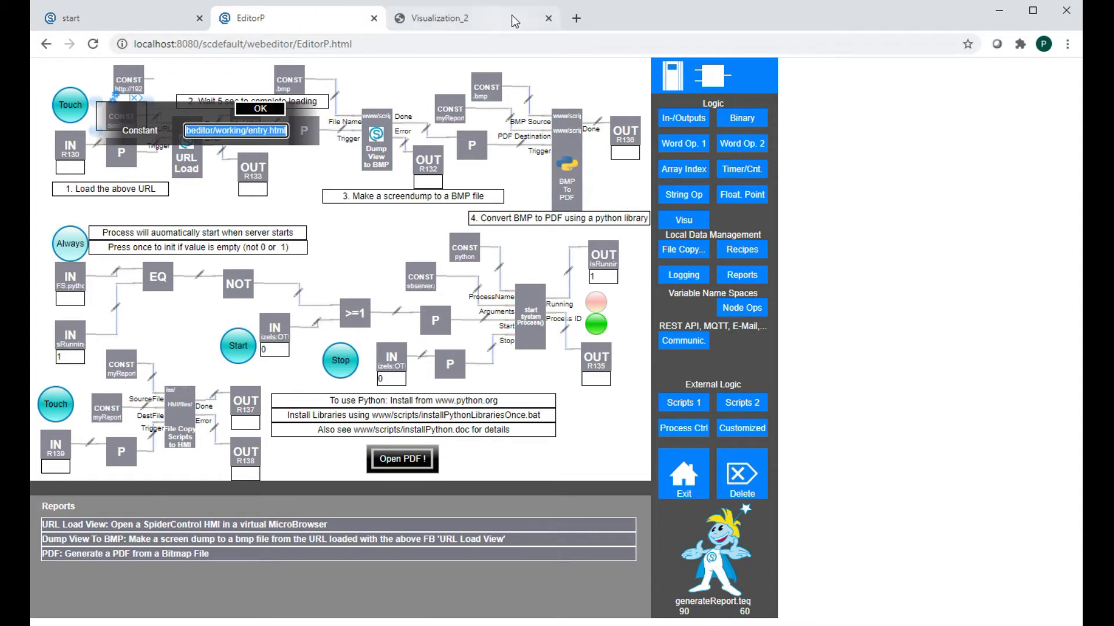
View the copied URL in a separate browser page, close that page, and confirm the URL constant as it is.
left_click(577, 19)
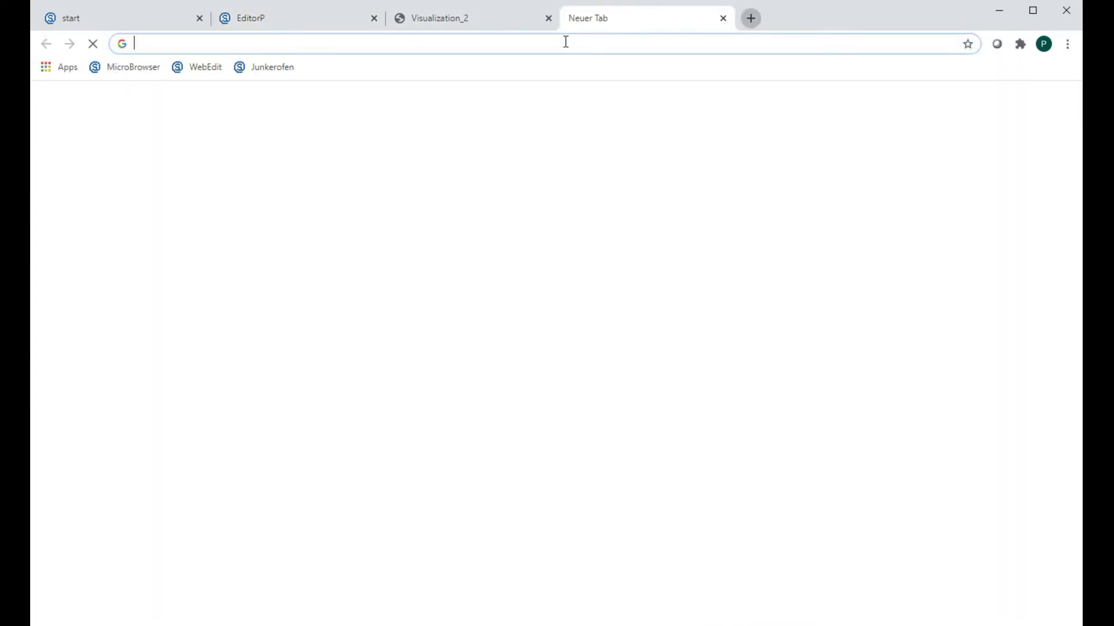
key("ctrl+v")
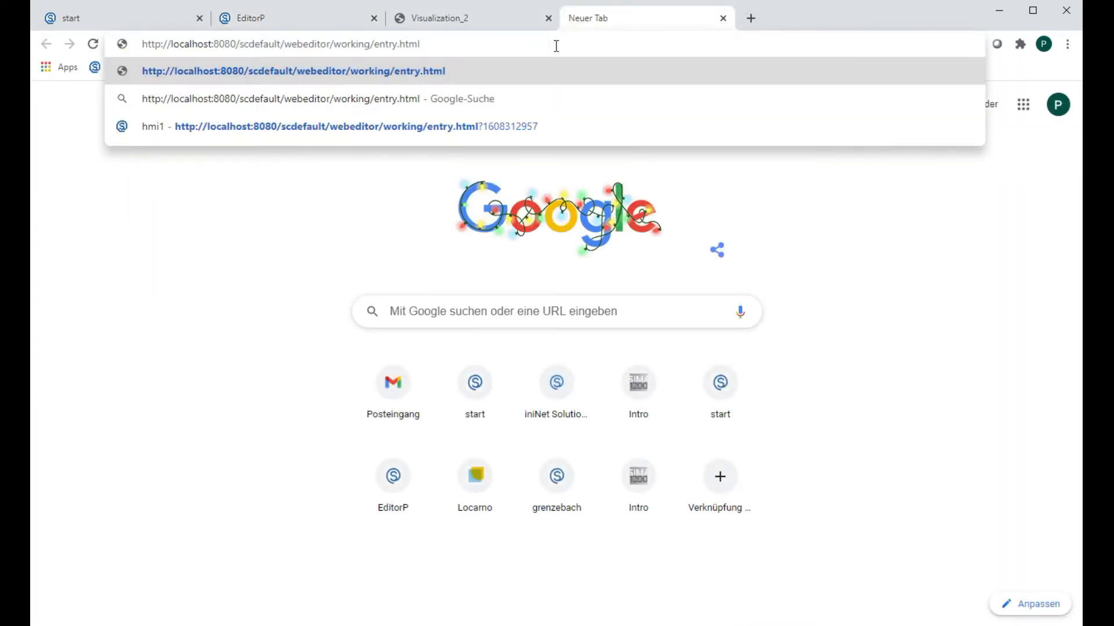
key("Return")
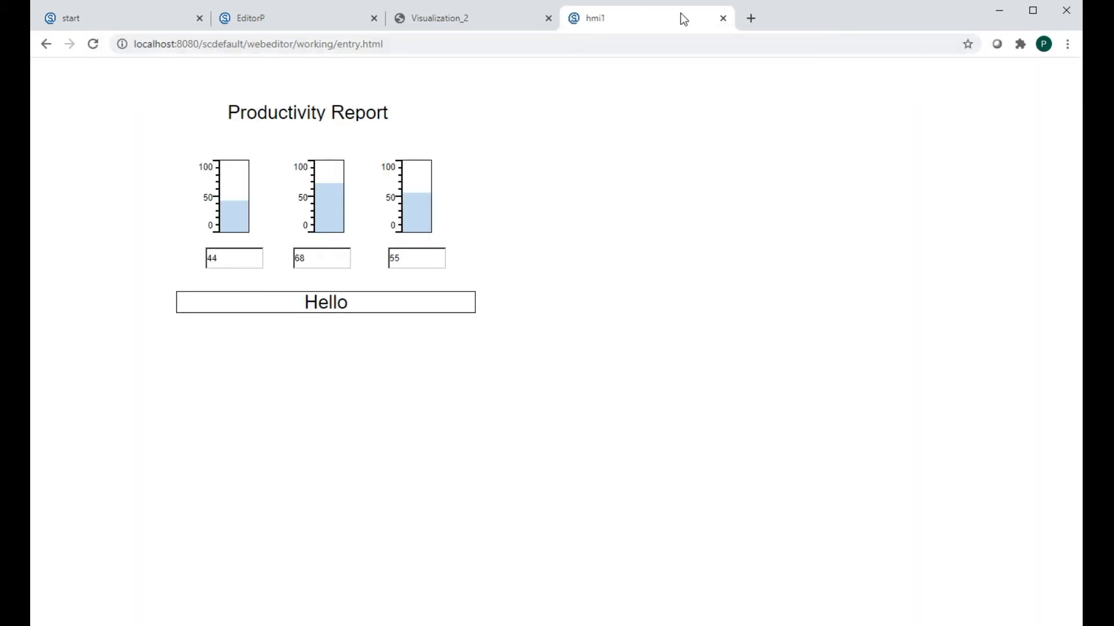
left_click(724, 16)
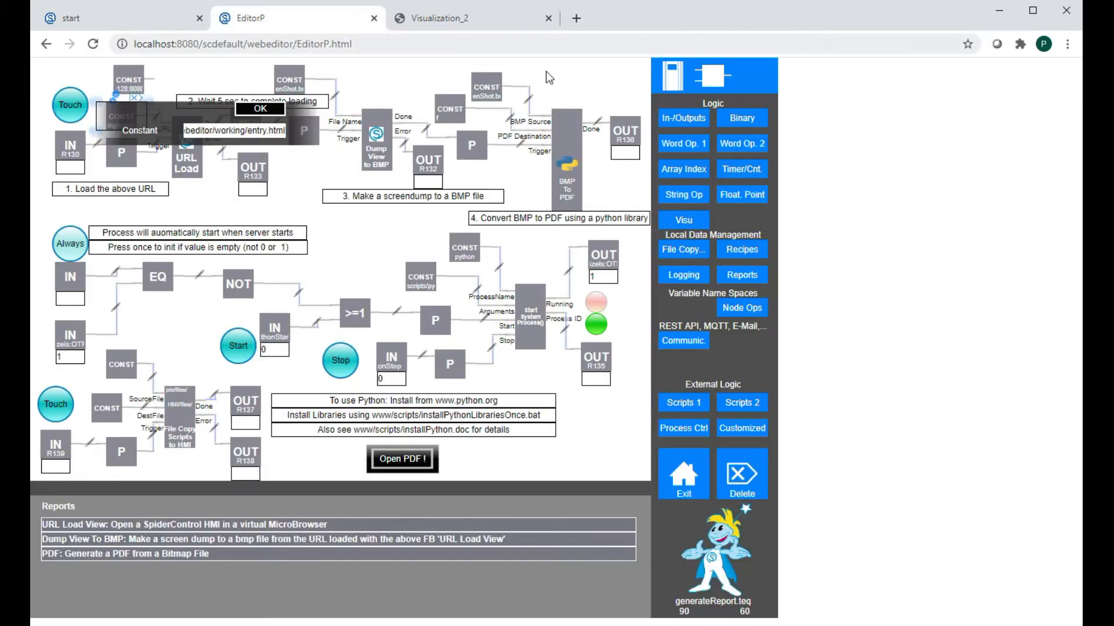
left_click(264, 113)
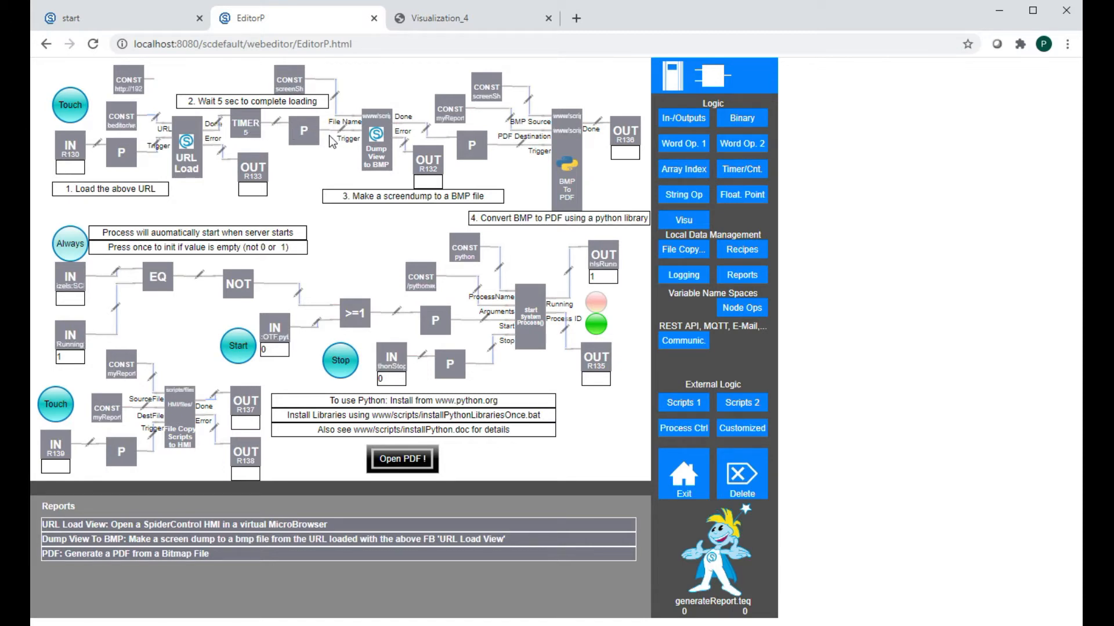
Insert a trial Dump View To BMP block, move it below the screendump caption, and delete it.
left_click(381, 150)
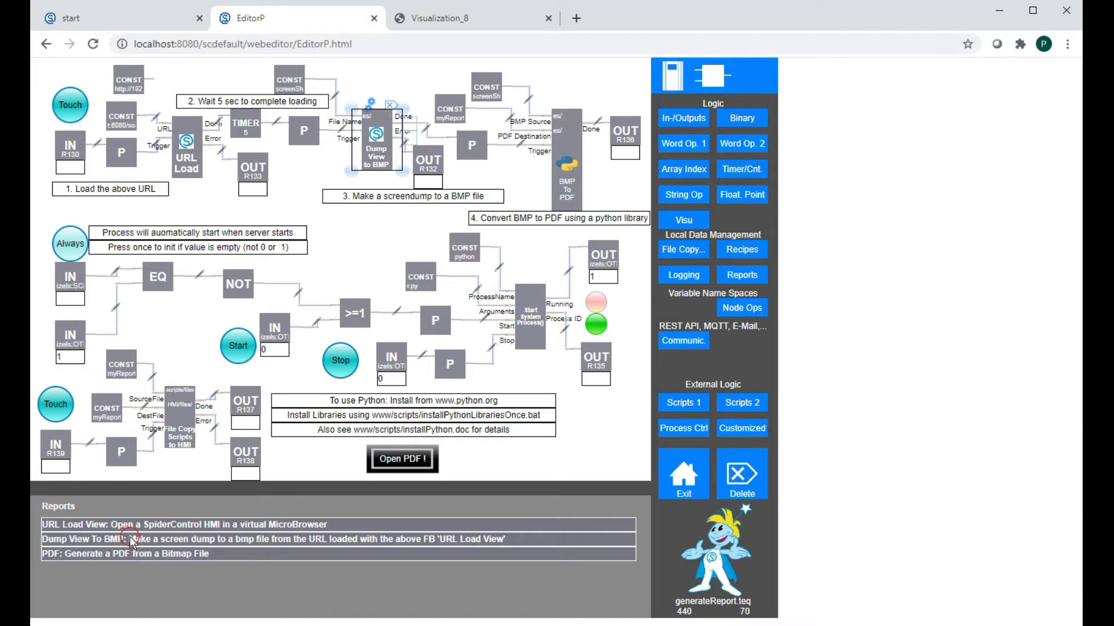
left_click_drag(103, 111, 364, 238)
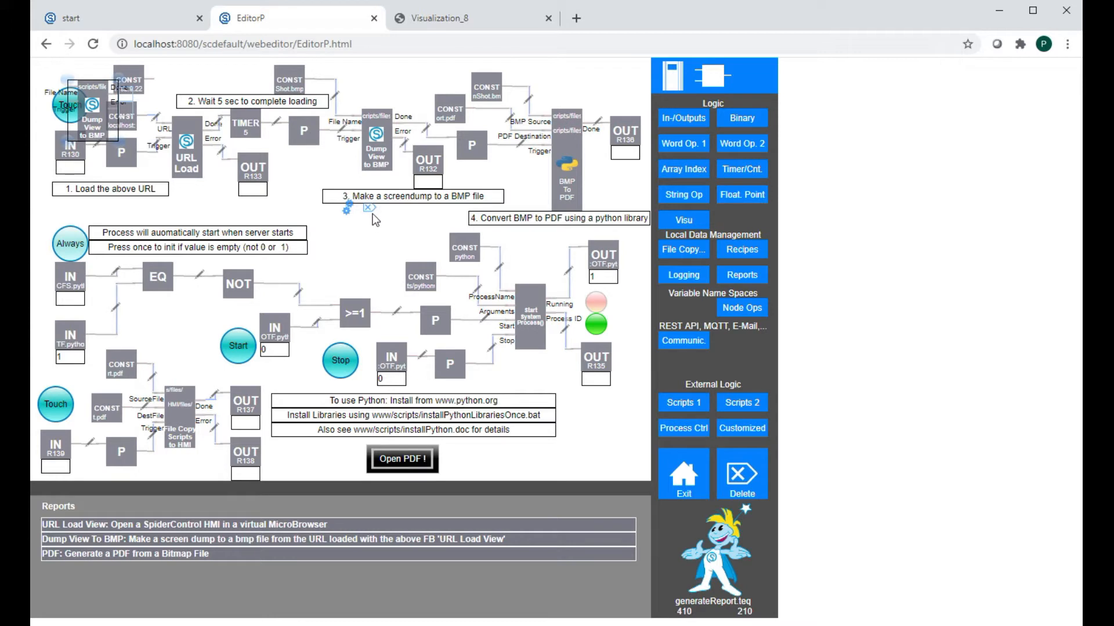
left_click(371, 207)
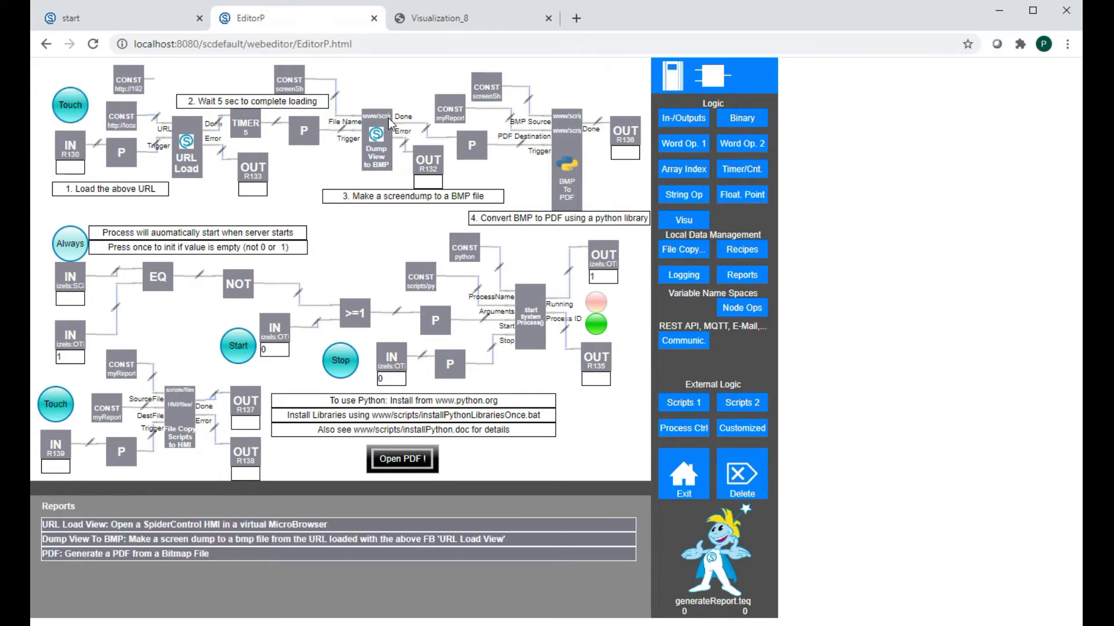
Check the file name constant feeding the Dump View to BMP block.
left_click(288, 78)
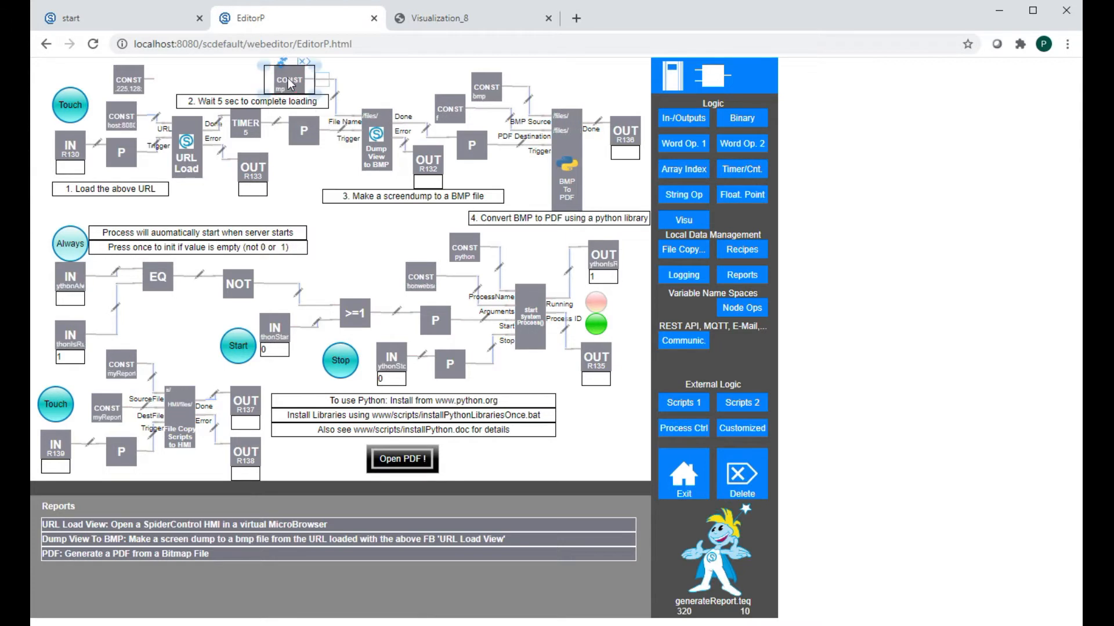
left_click(282, 59)
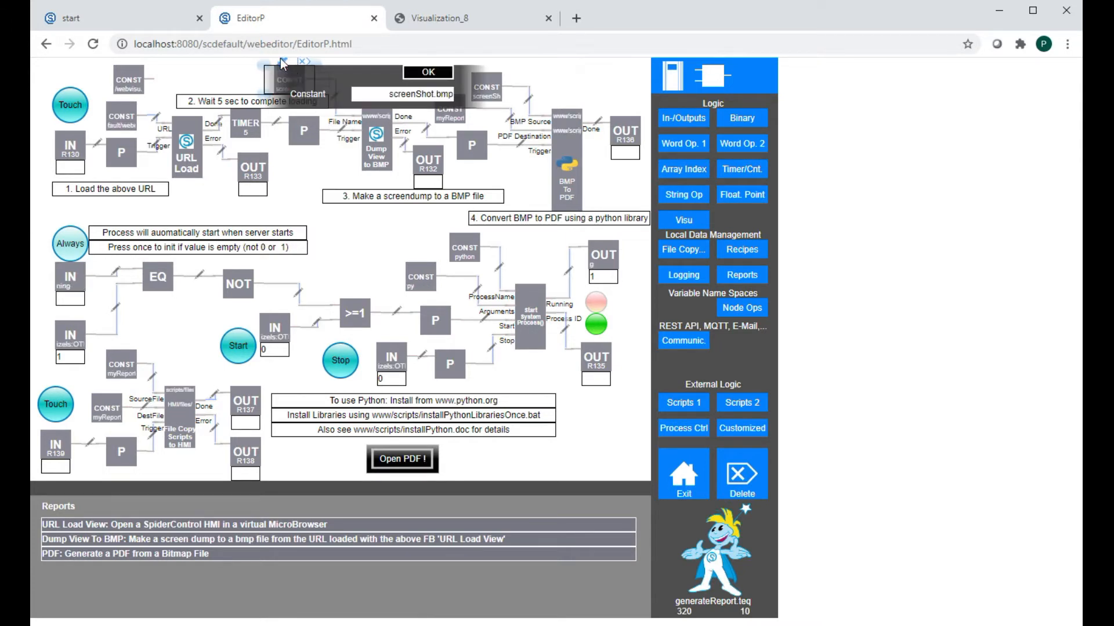
left_click(435, 71)
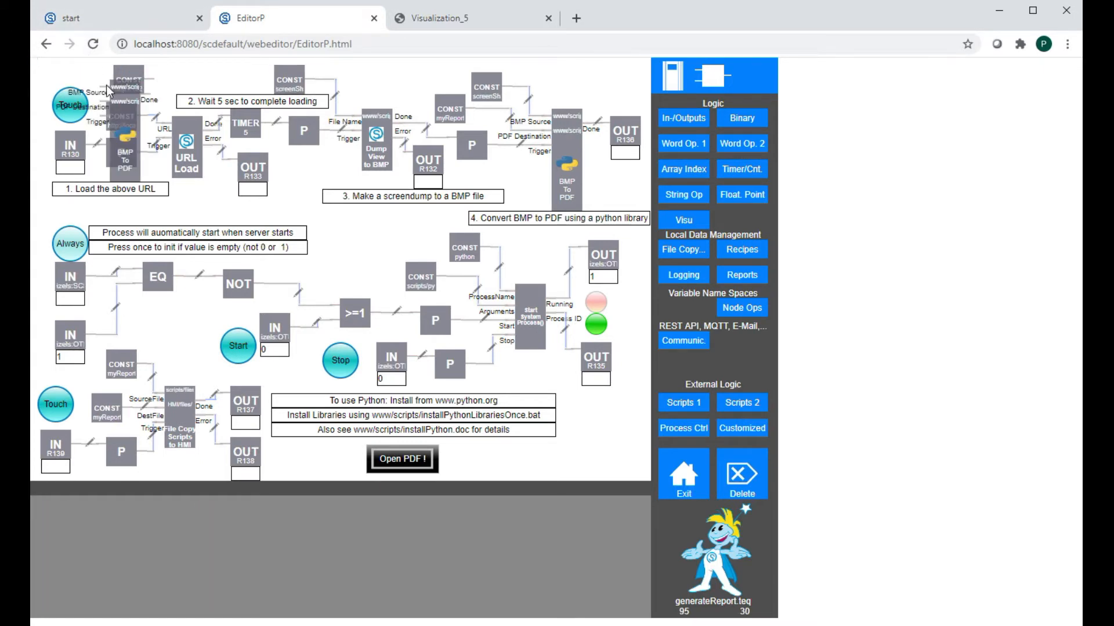
Move the trial BMP To PDF block below the Dump View to BMP block and delete it.
left_click_drag(120, 109, 388, 198)
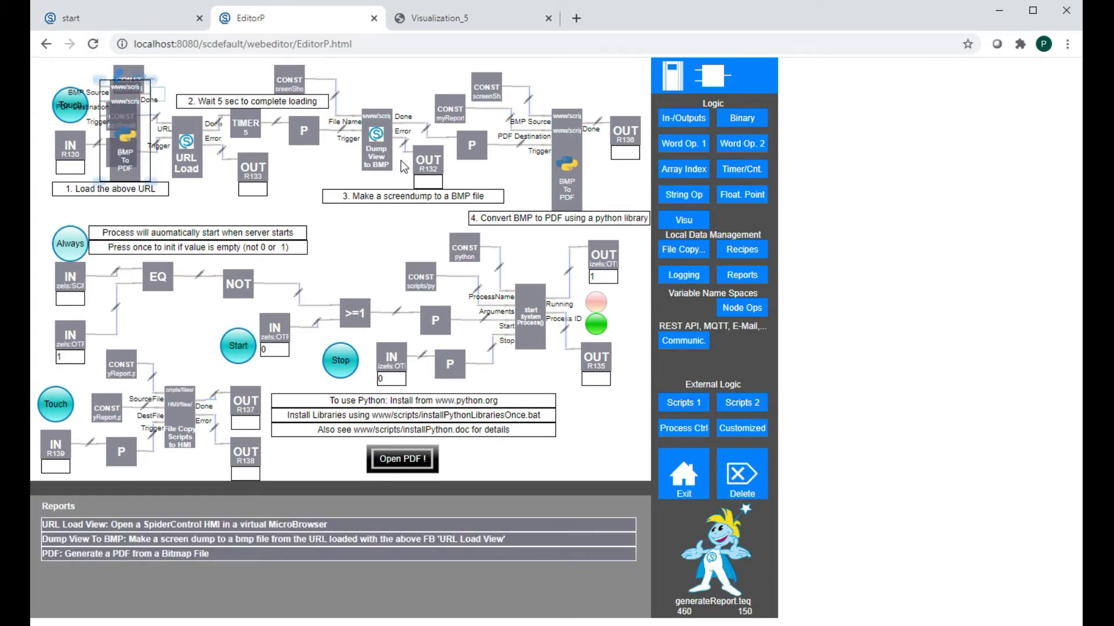
left_click(407, 165)
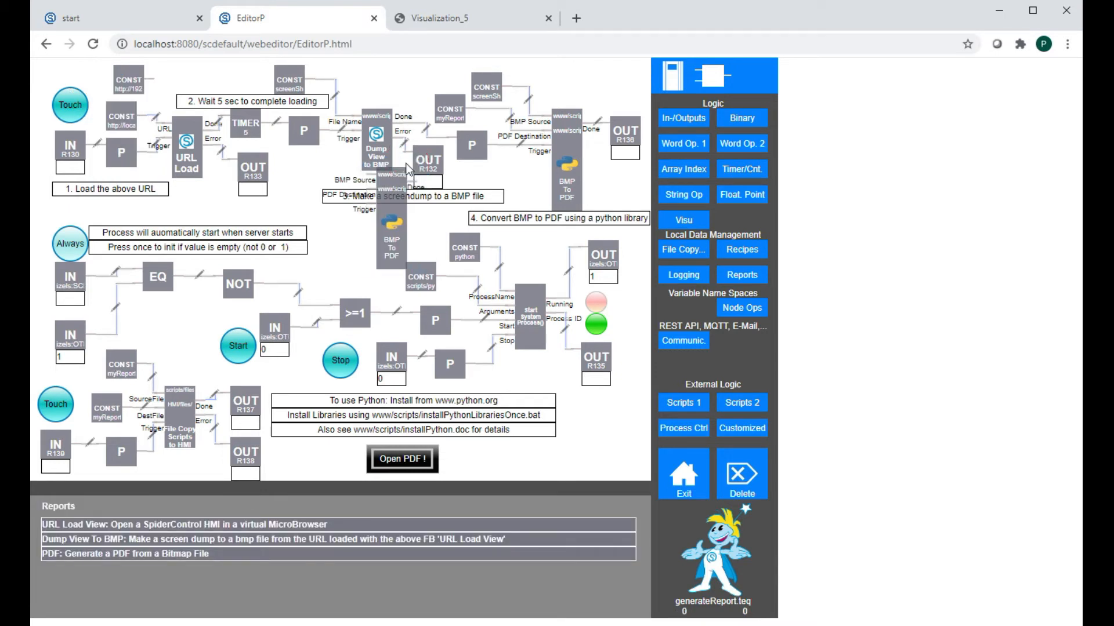
Check the BMP source and PDF destination constants feeding the BMP To PDF block, and confirm both as they are.
left_click(486, 87)
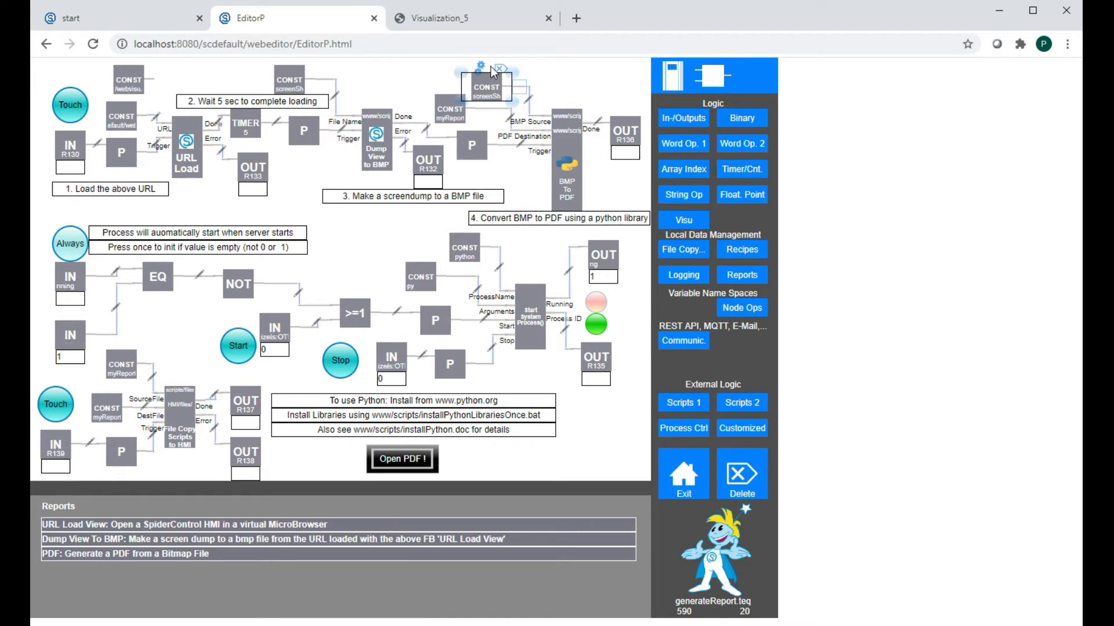
double_click(493, 80)
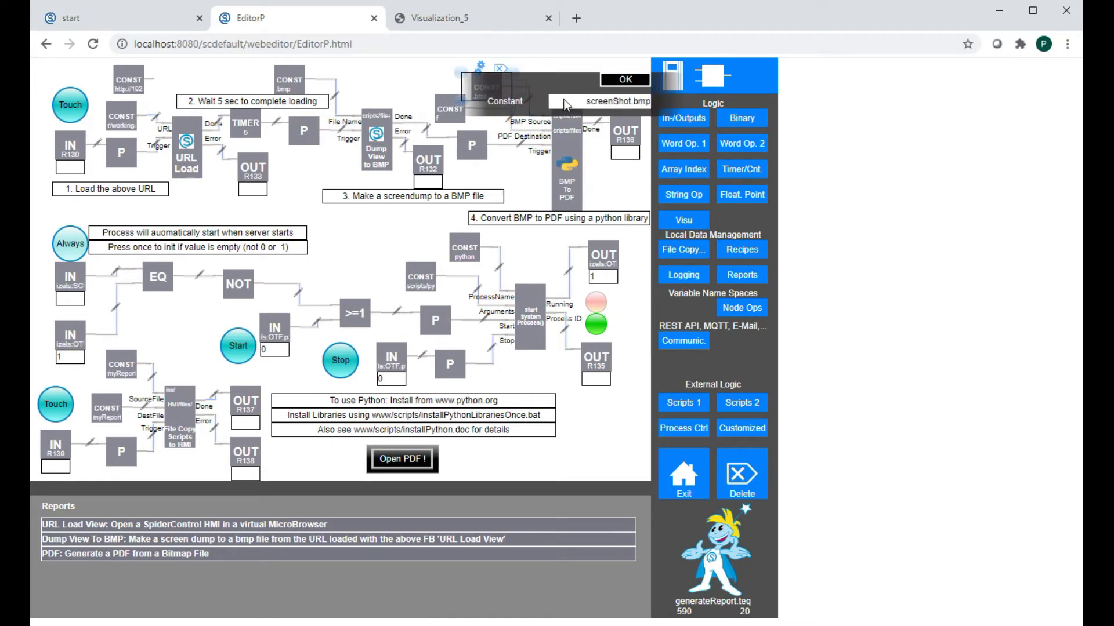
left_click(614, 78)
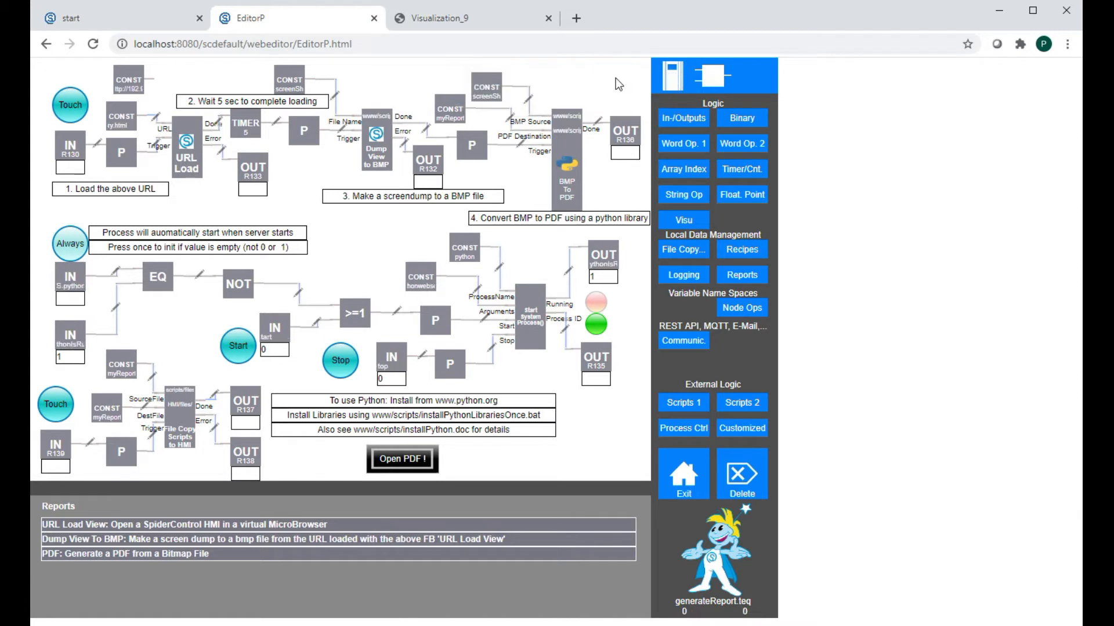
left_click(454, 110)
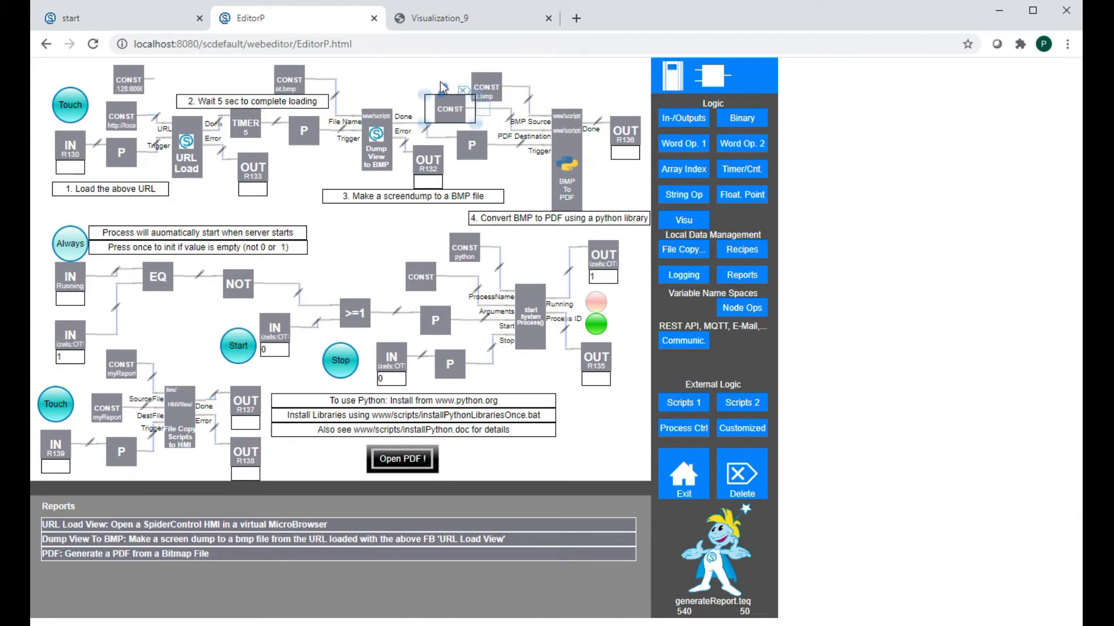
left_click(443, 88)
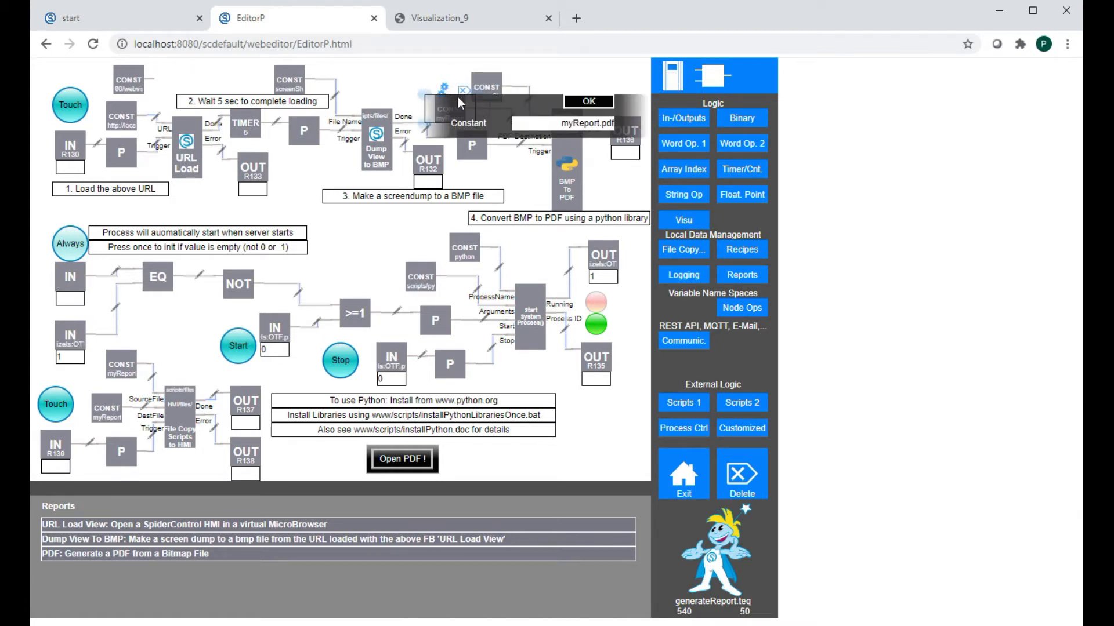
left_click(573, 101)
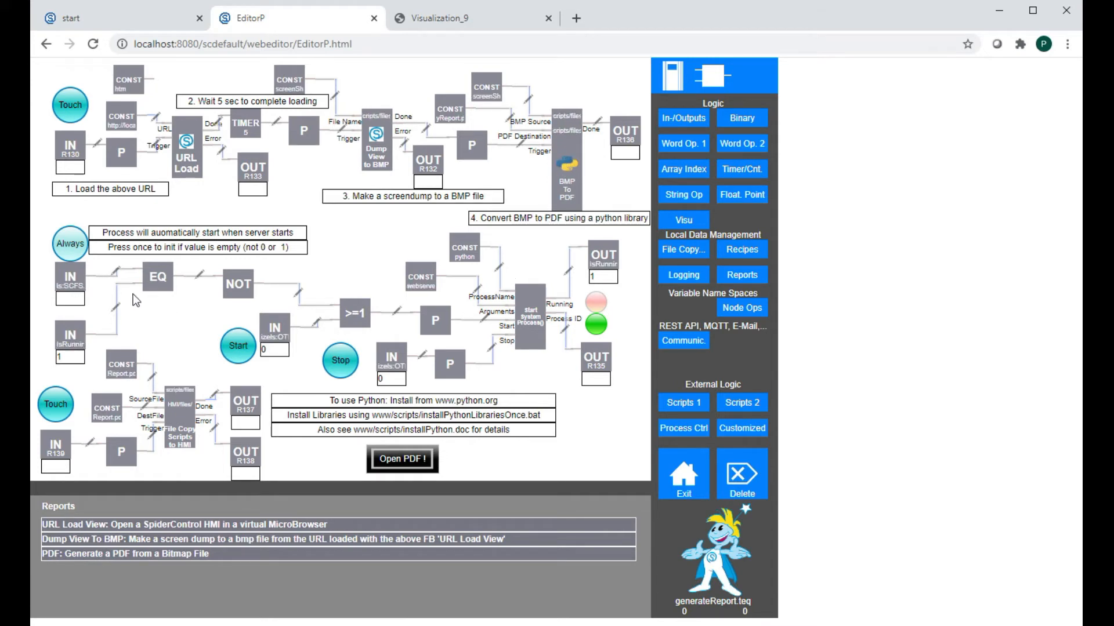
Examine the start system process block and its Python installation notes, and show the available file copy function blocks.
left_click(528, 315)
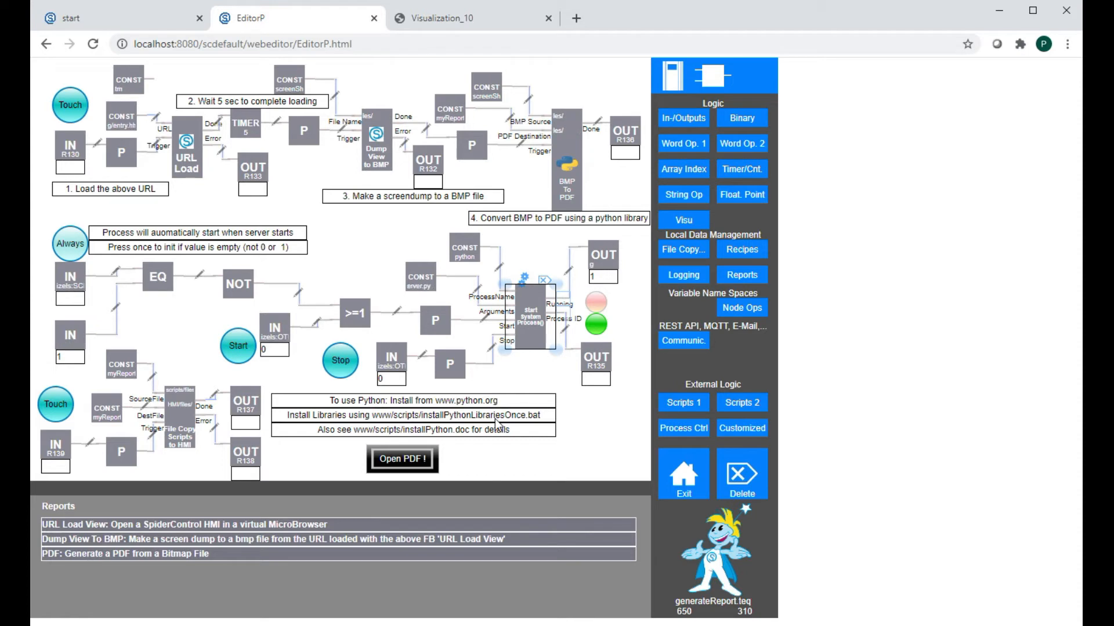
left_click(504, 415)
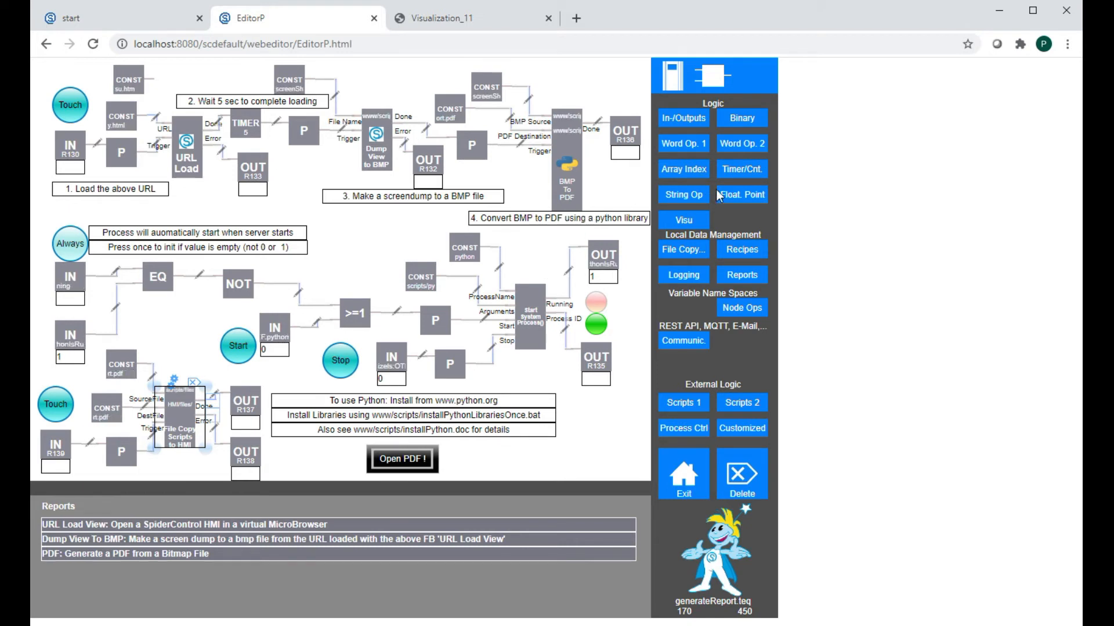
left_click(696, 247)
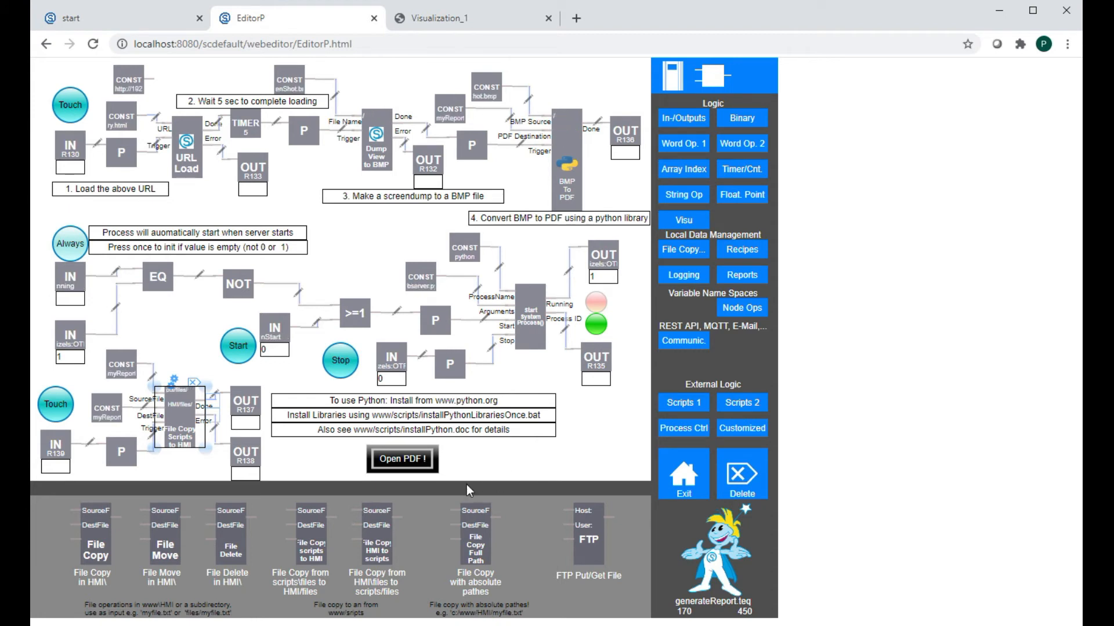
Read through the full address in the Open PDF button's constant and confirm it as it is.
left_click(402, 459)
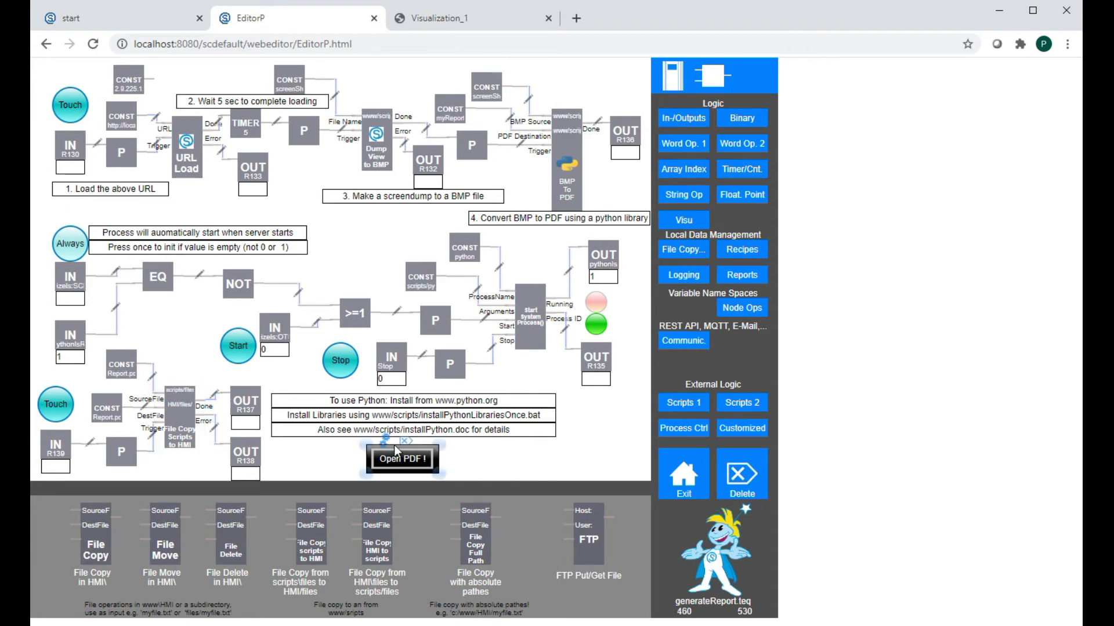
left_click(385, 438)
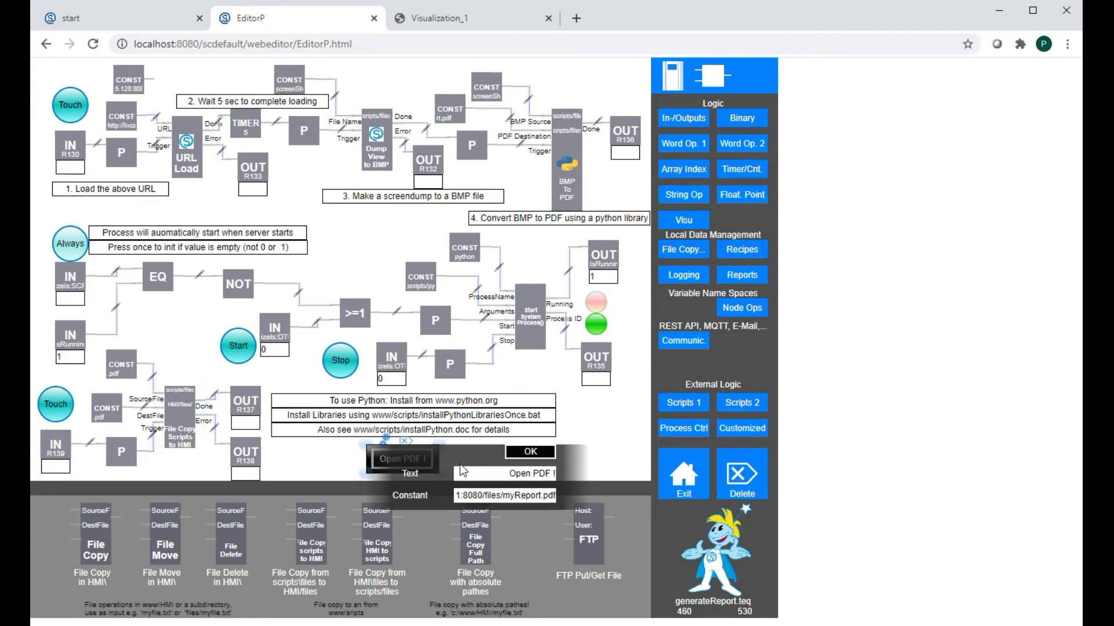
left_click(495, 497)
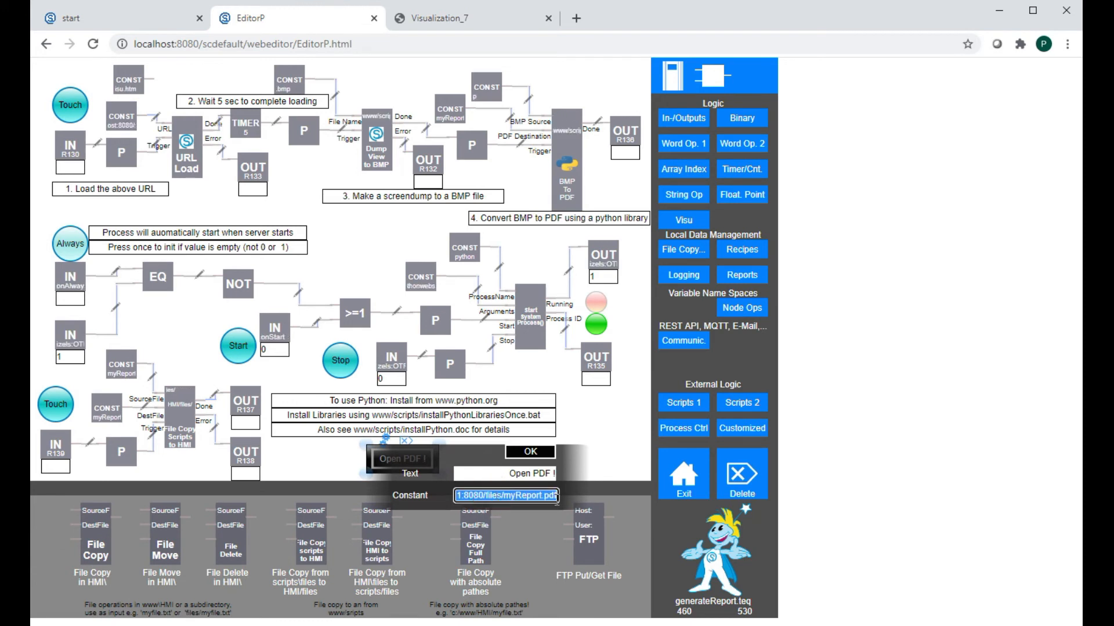
left_click(472, 496)
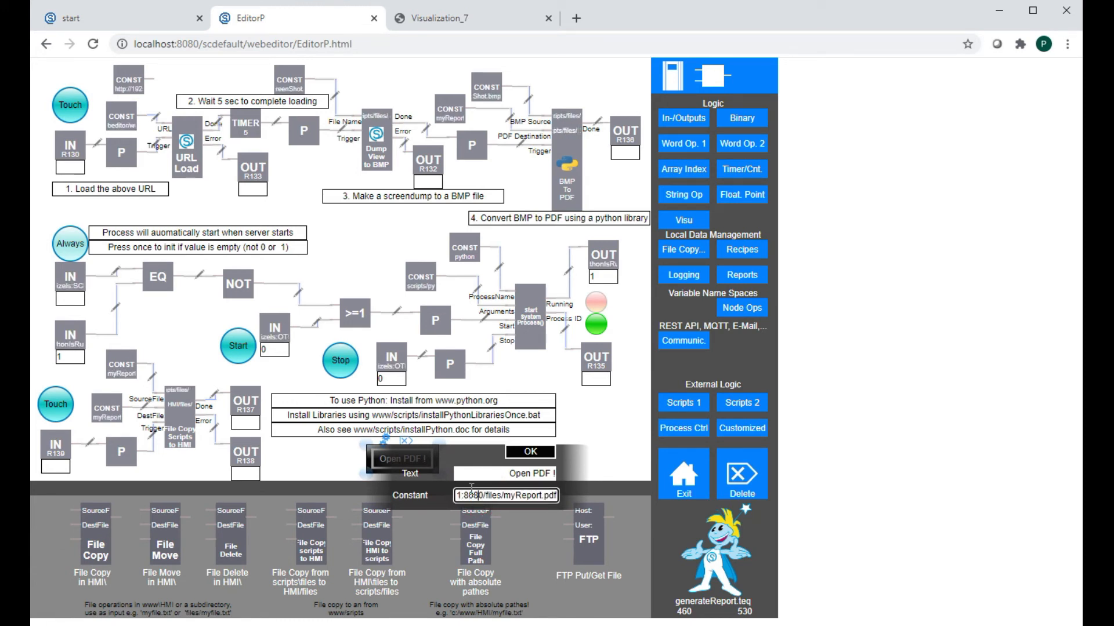
key("Left")
key("Left")
key("Left")
key("Left")
key("Left")
key("Left")
key("Left")
key("Left")
key("Left")
key("Left")
key("Left")
key("Left")
key("Left")
key("Left")
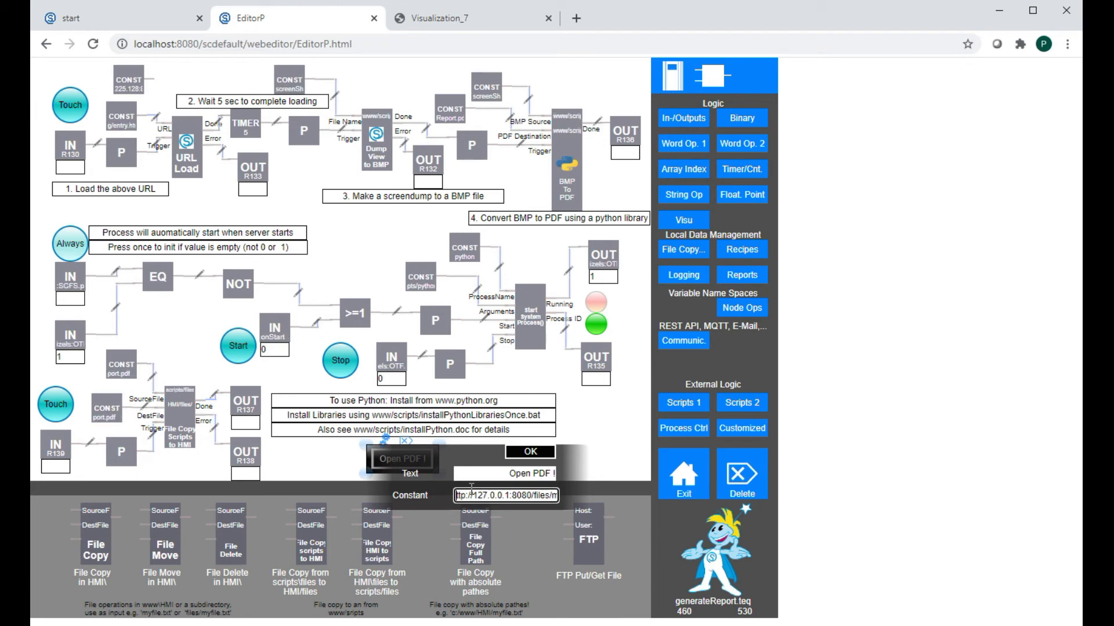
key("Right")
key("Right")
key("Right")
key("Right")
key("Right")
key("Right")
key("Right")
key("Right")
key("Right")
key("Right")
key("Right")
key("Right")
key("Right")
key("Right")
key("Right")
key("Right")
key("Right")
key("Right")
key("Right")
key("Right")
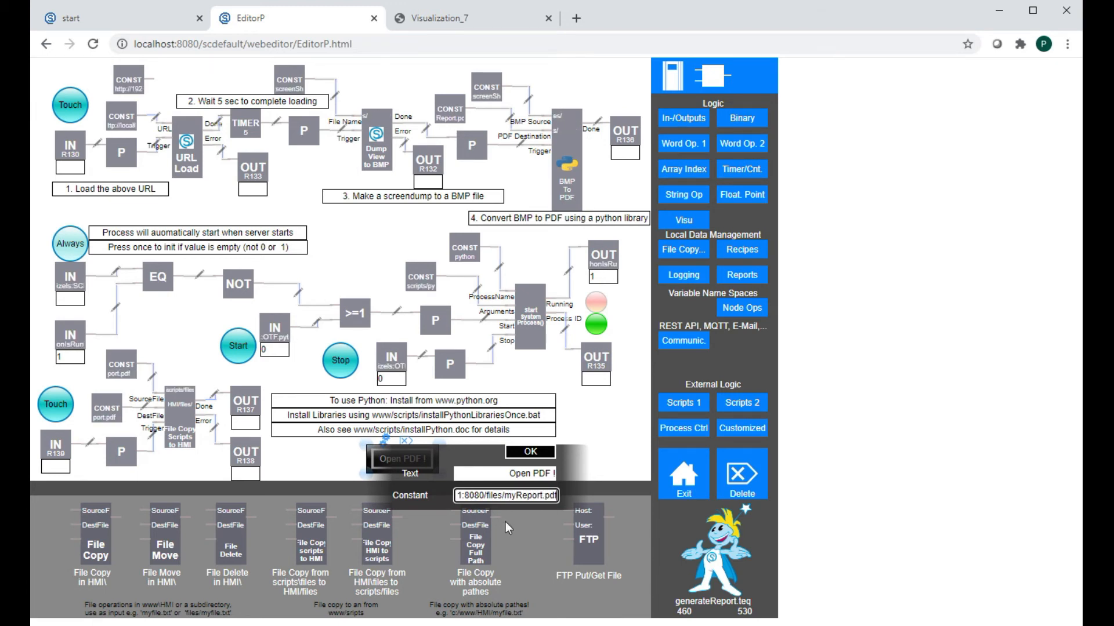
left_click(534, 453)
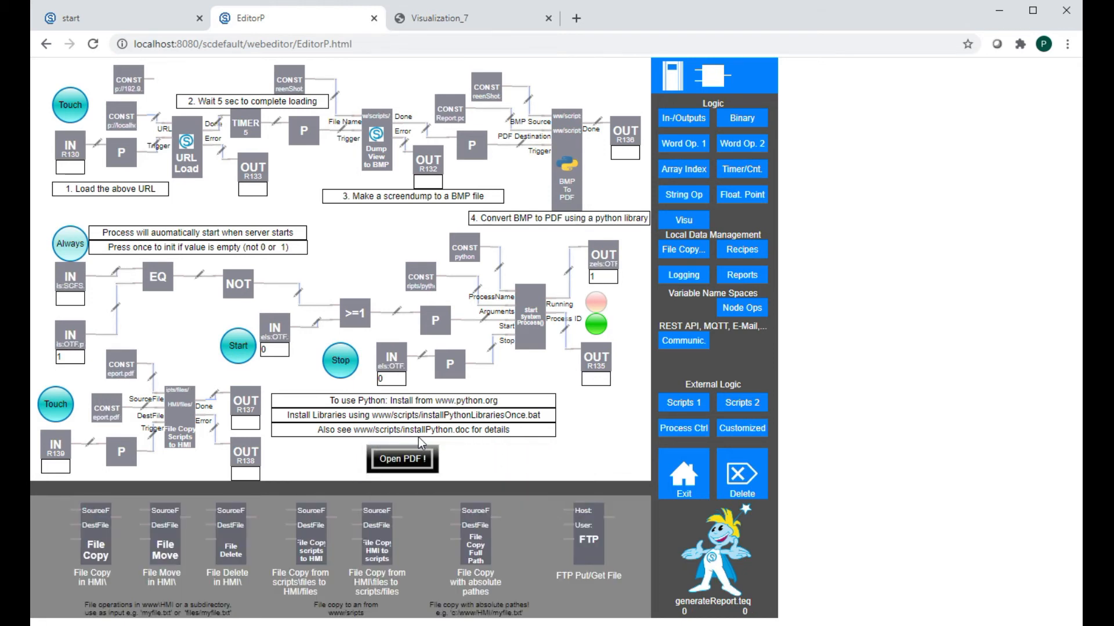
Exit the block diagram, start debugging the project, and load generateReport.teq in the debugger.
left_click(691, 474)
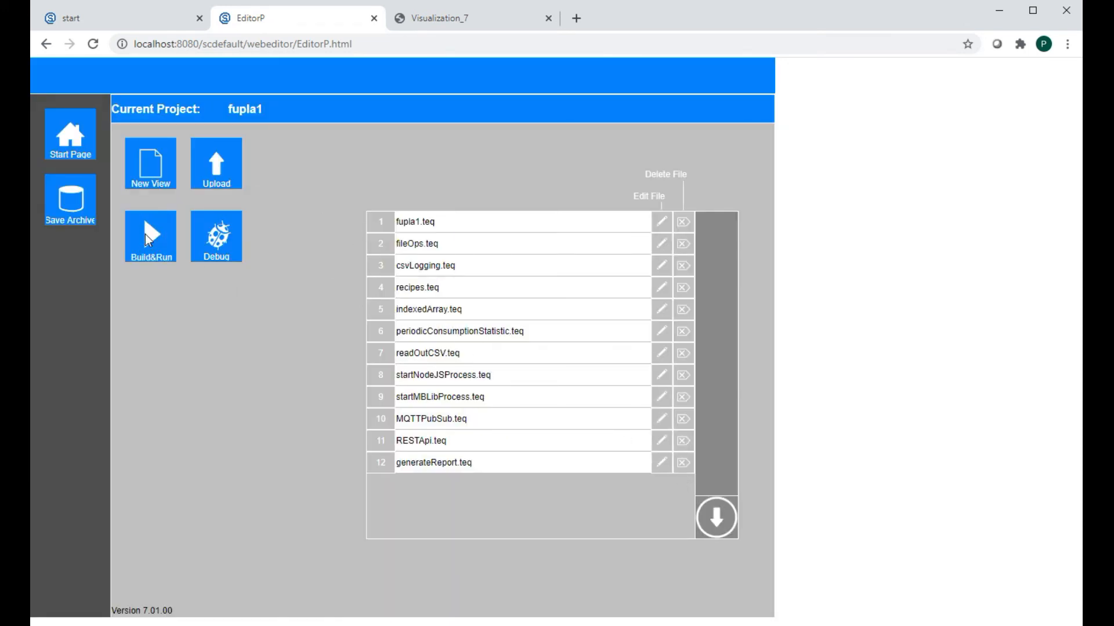
left_click(217, 243)
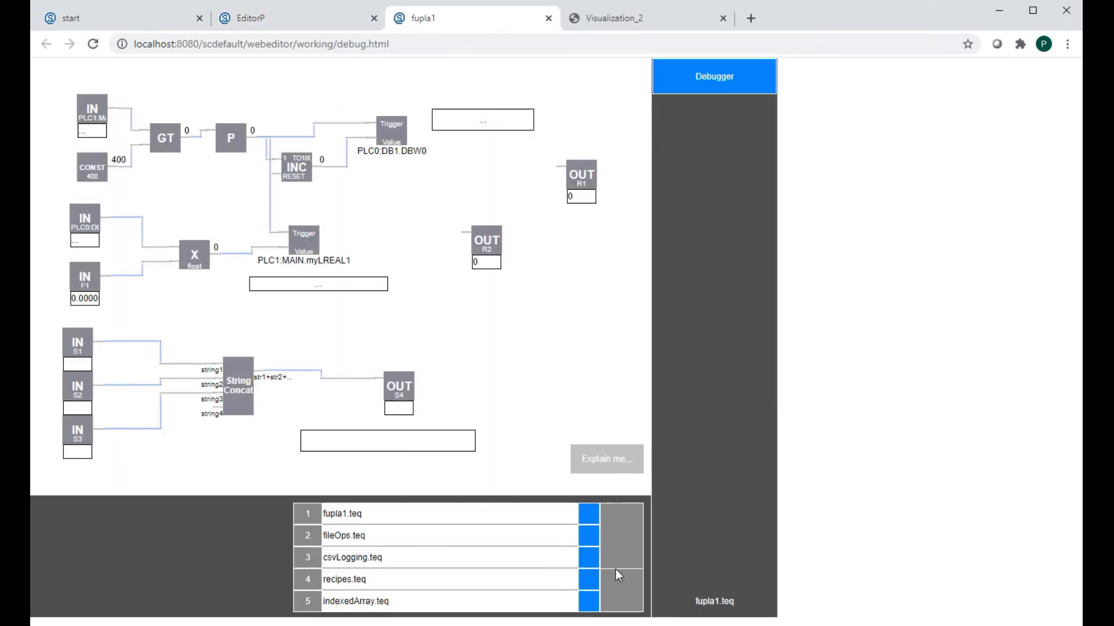
left_click(622, 592)
left_click(622, 593)
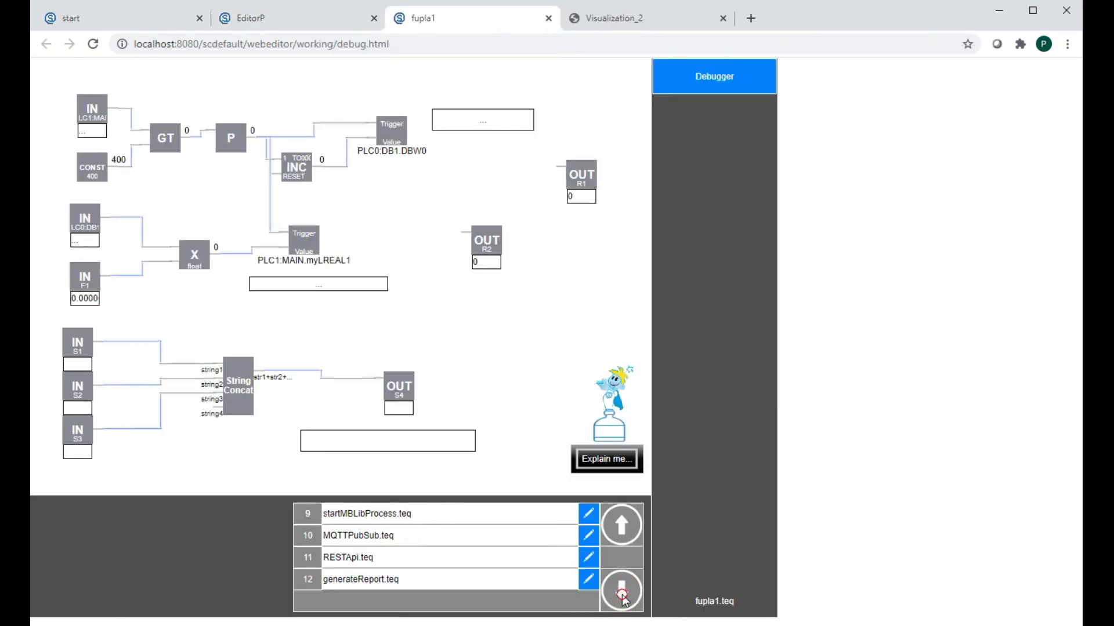
left_click(588, 558)
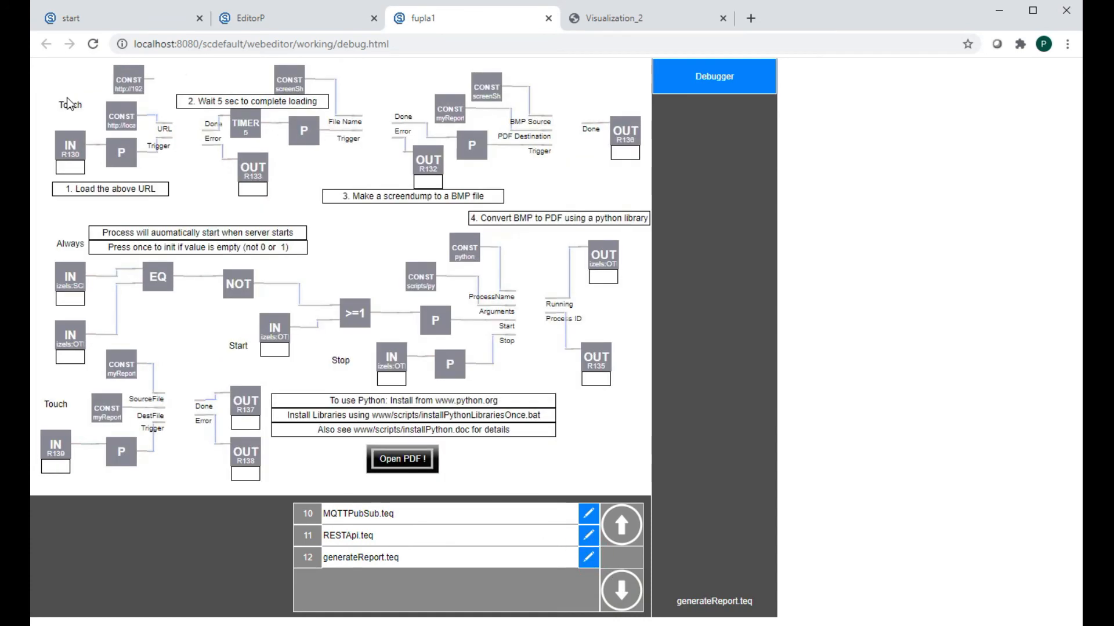
Trigger the report chain from the URL Load block, and trigger the File Copy Scripts to HMI block.
left_click(69, 105)
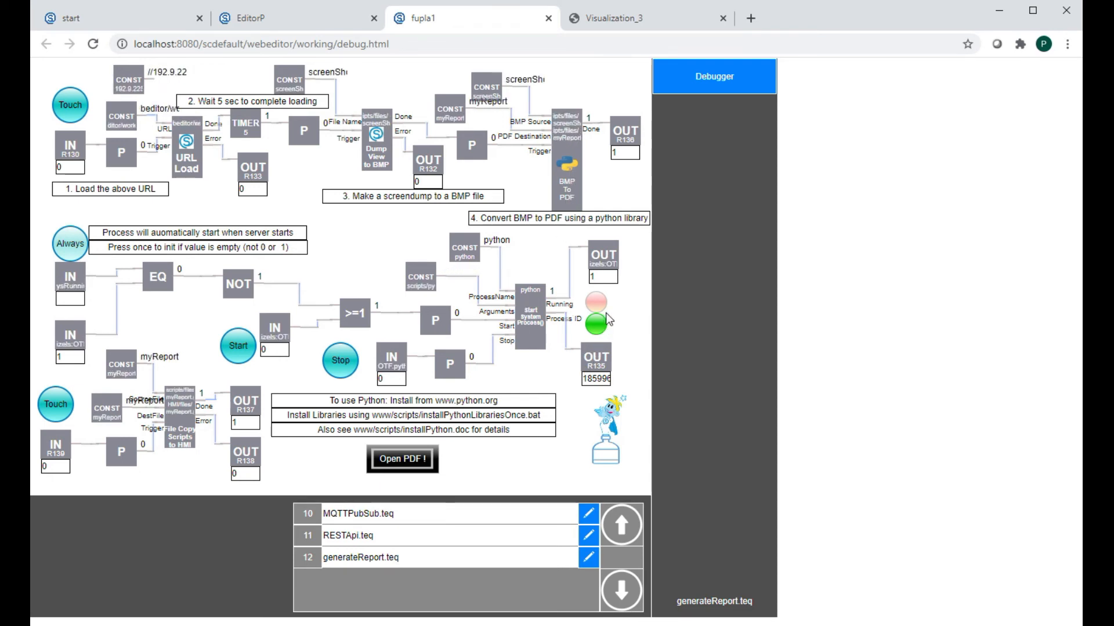
left_click(599, 380)
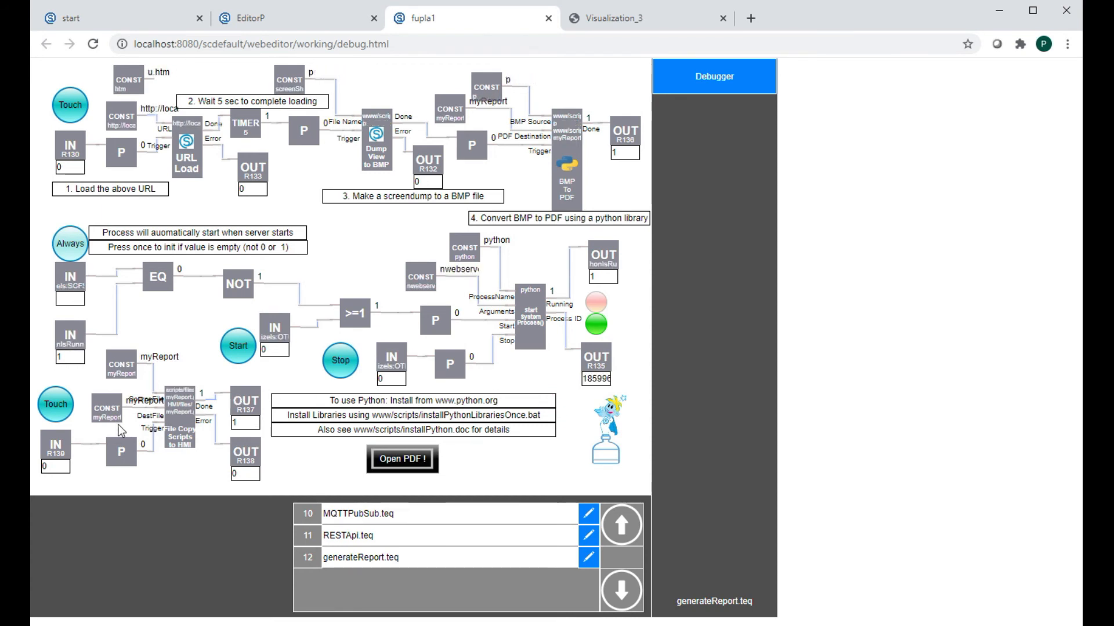
left_click(55, 409)
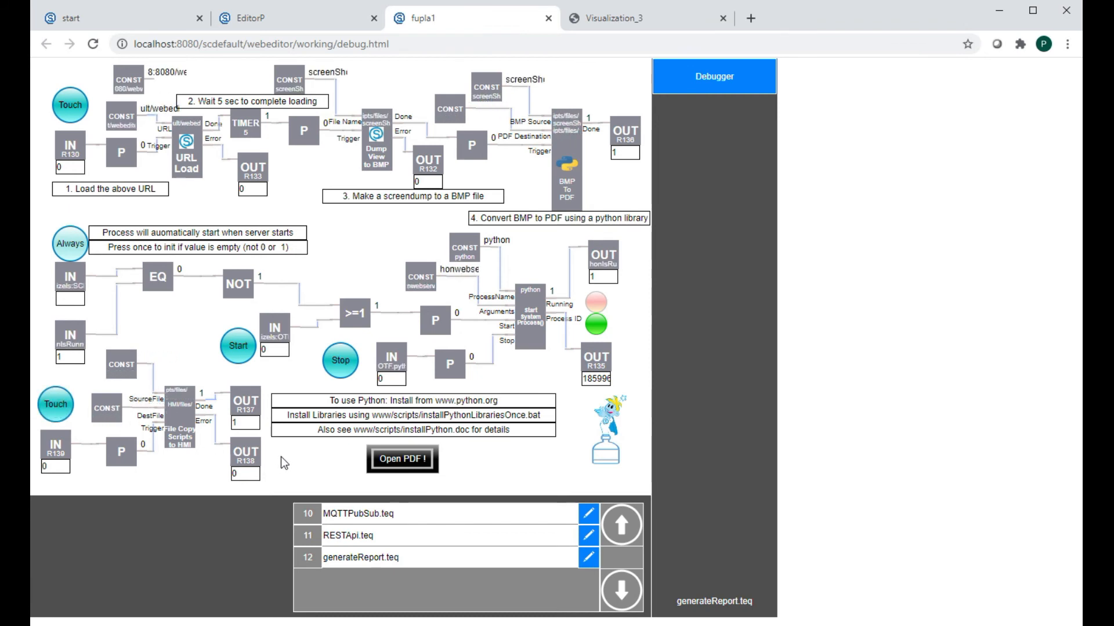
View the generated PDF report, close it, and look at the web visualization page served at webvisu.htm.
left_click(409, 457)
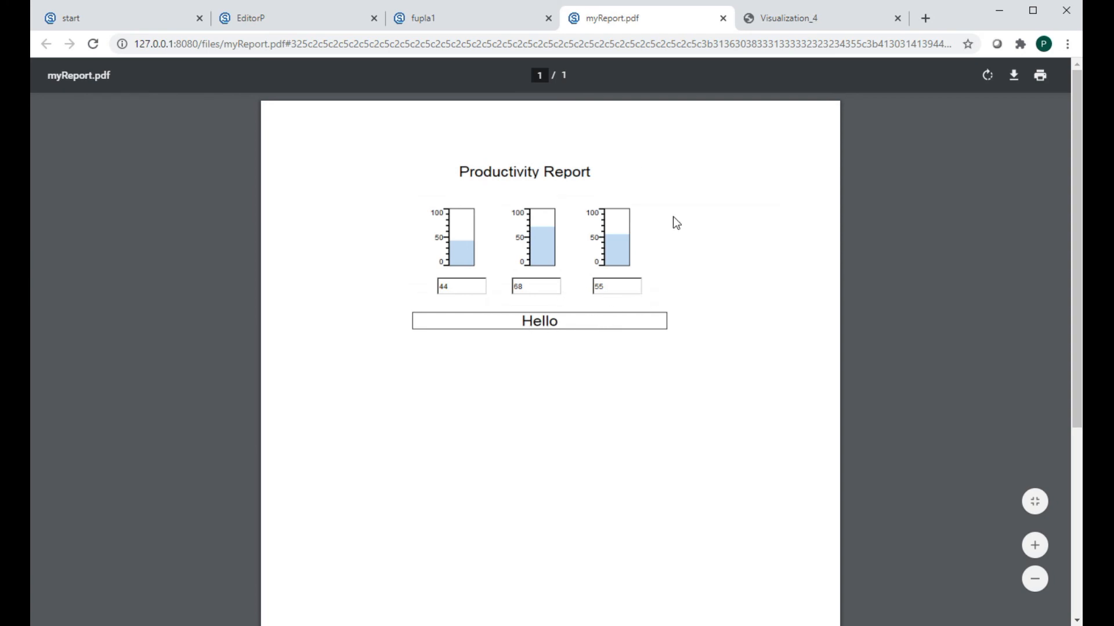
left_click(722, 18)
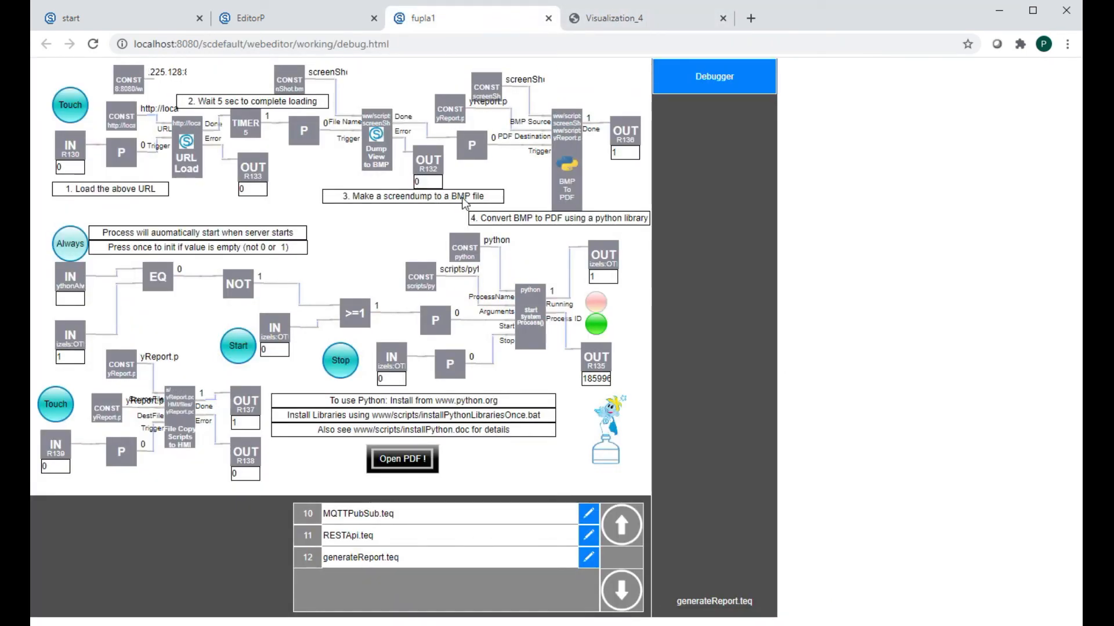
left_click(635, 17)
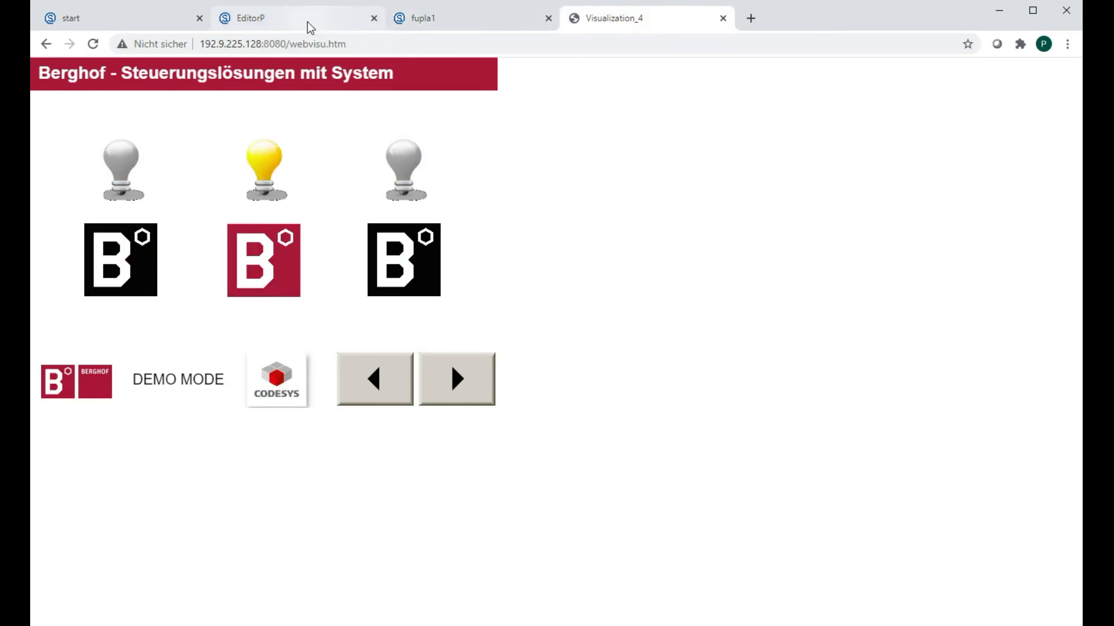
left_click(444, 17)
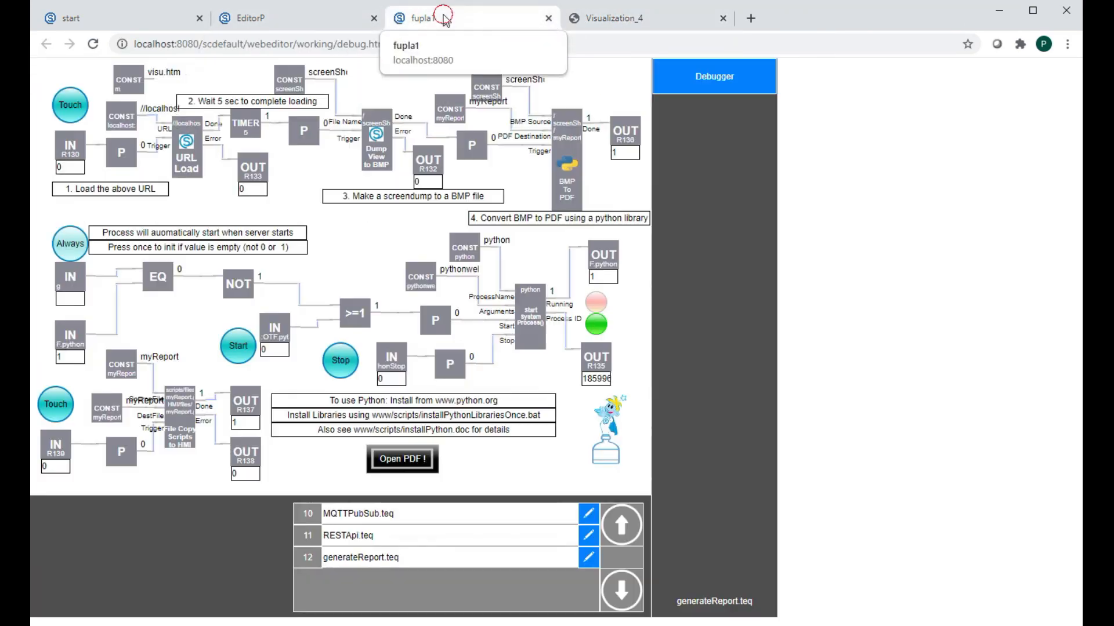
Close the debugger page and reopen generateReport.teq for editing in the project.
left_click(548, 18)
left_click(310, 21)
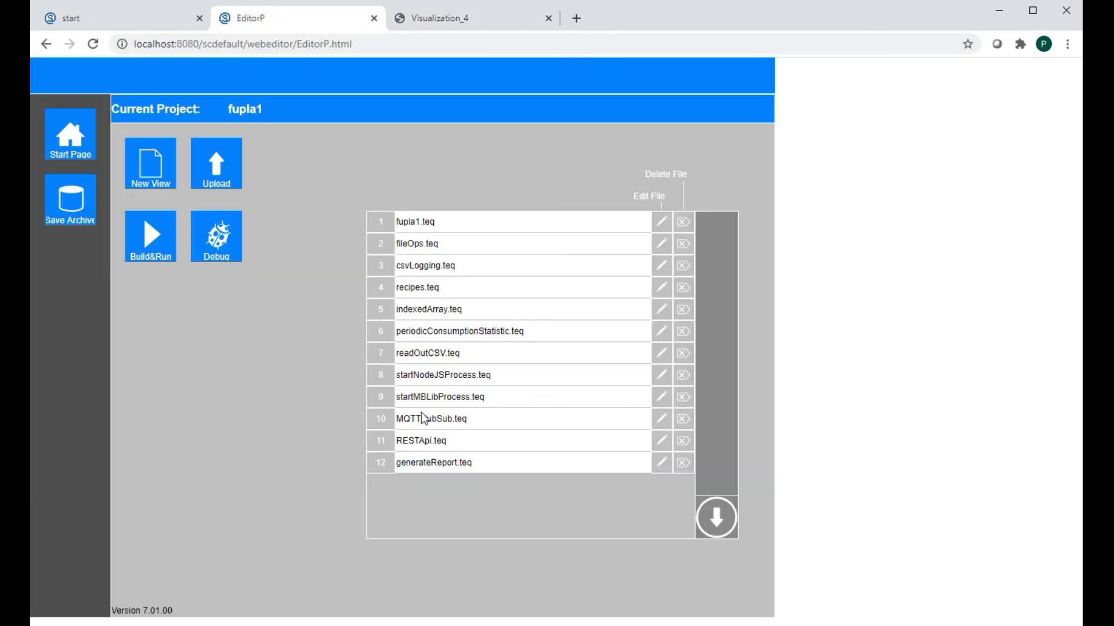
left_click(660, 464)
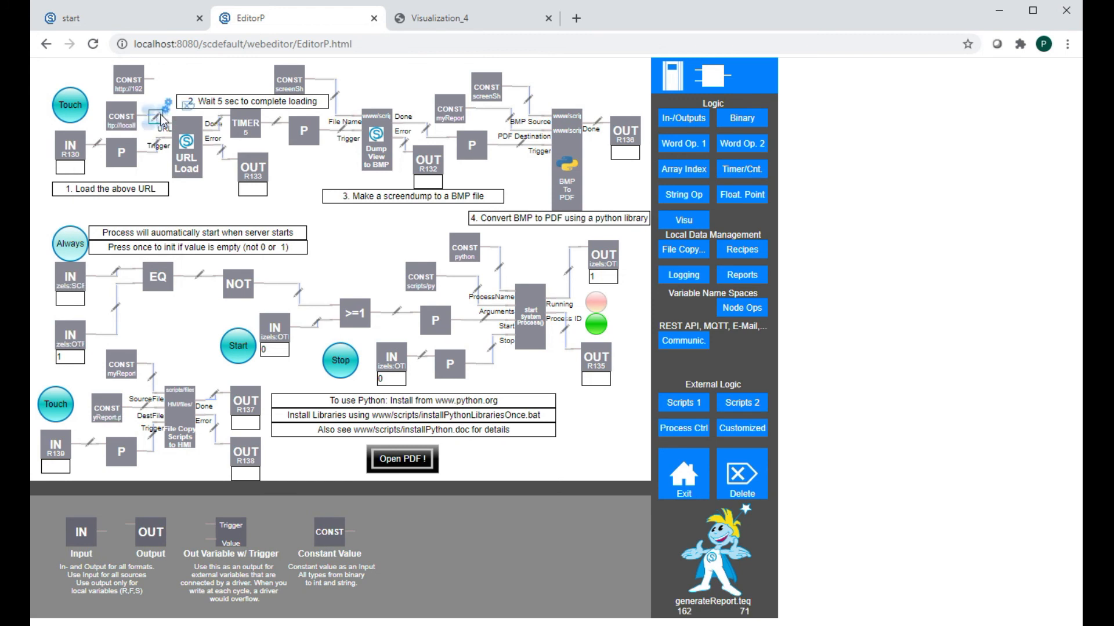
Delete the localhost constant's connection to the URL Load block and connect the webvisu.htm constant to its URL input instead.
left_click(185, 104)
left_click(149, 85)
left_click(178, 126)
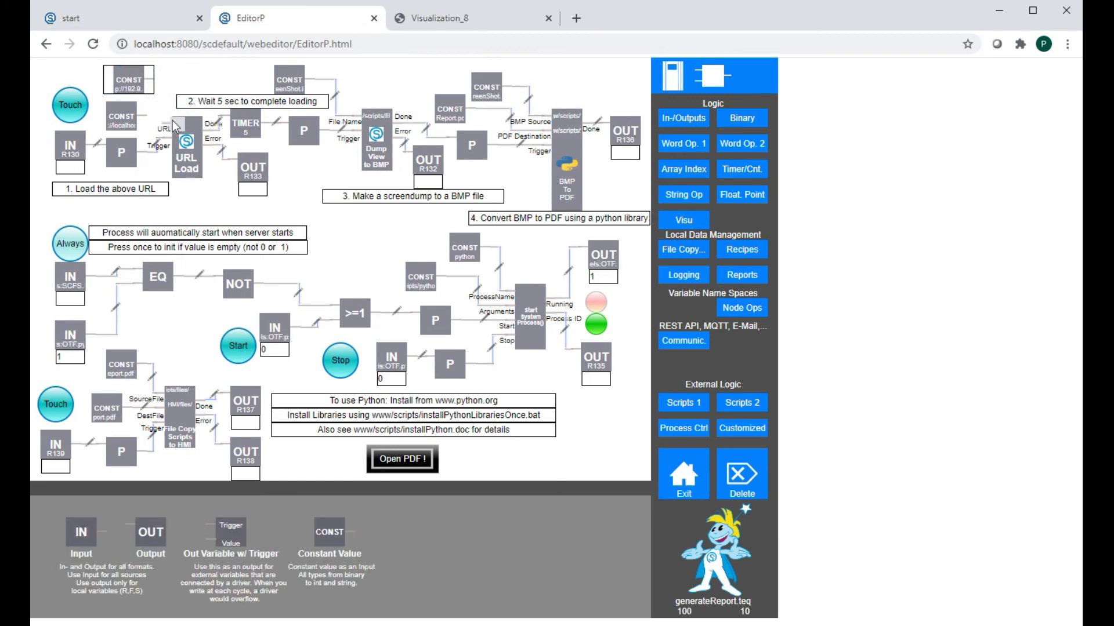
Read through the full address in the webvisu.htm constant and confirm it as it is.
left_click(133, 84)
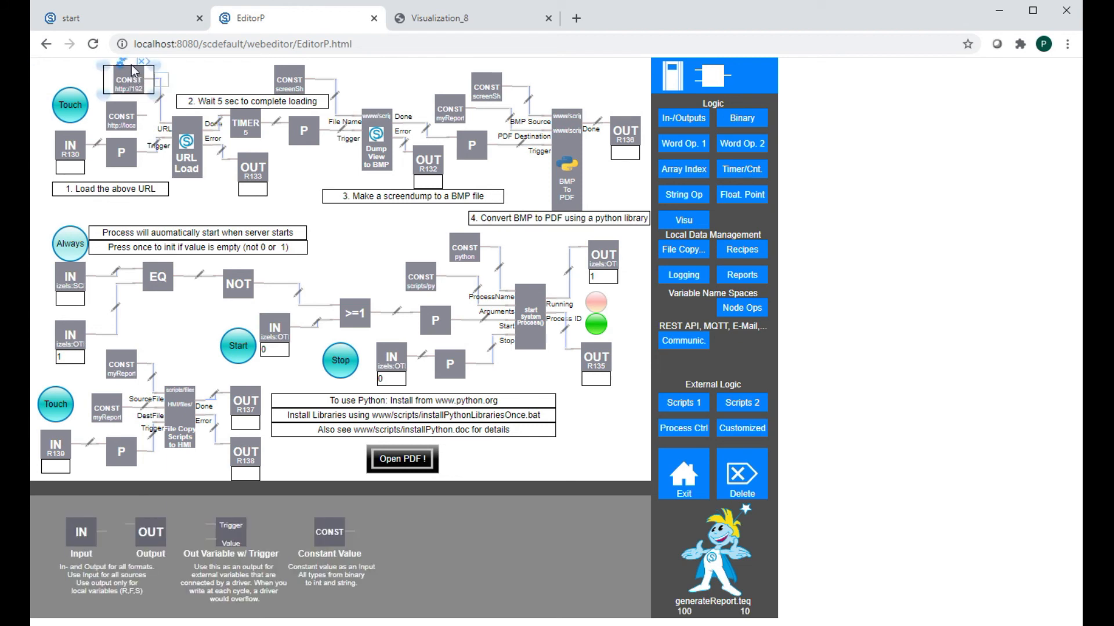
left_click(122, 62)
left_click(239, 95)
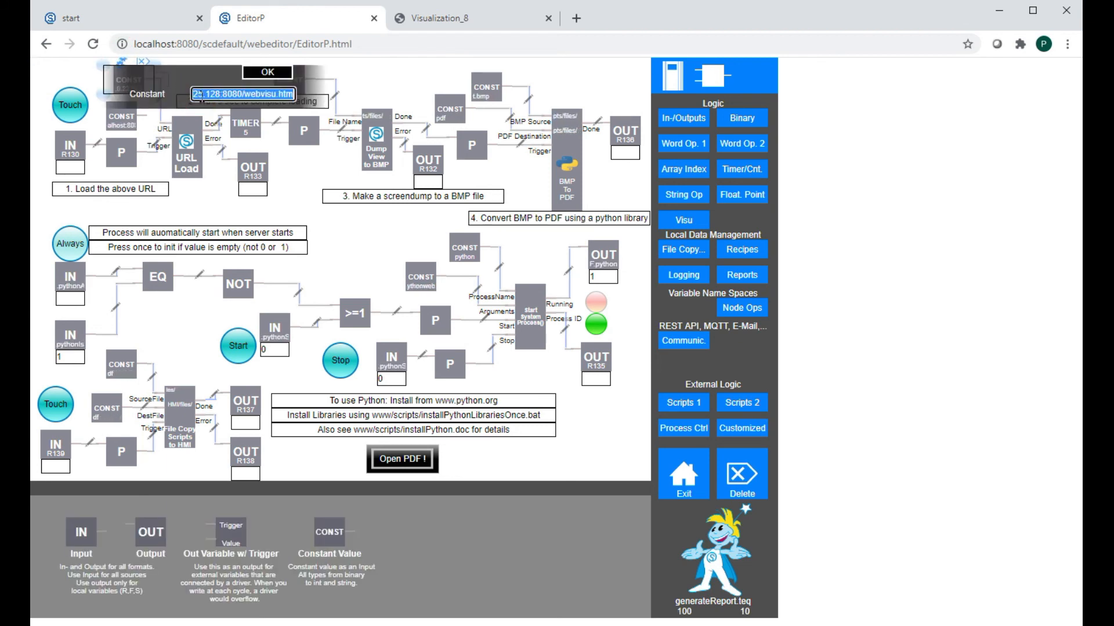
key("Home")
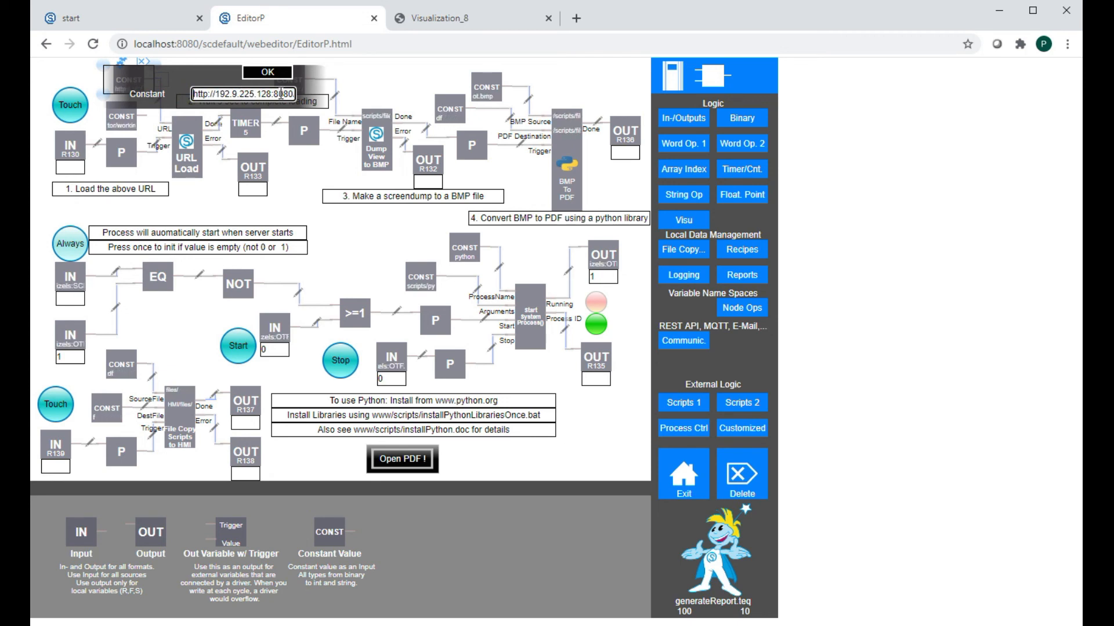
left_click_drag(288, 94, 296, 91)
key("Right")
key("Right")
key("Right")
key("Right")
key("Right")
key("Right")
key("Right")
key("Right")
key("Right")
key("Right")
key("Right")
key("Right")
key("Right")
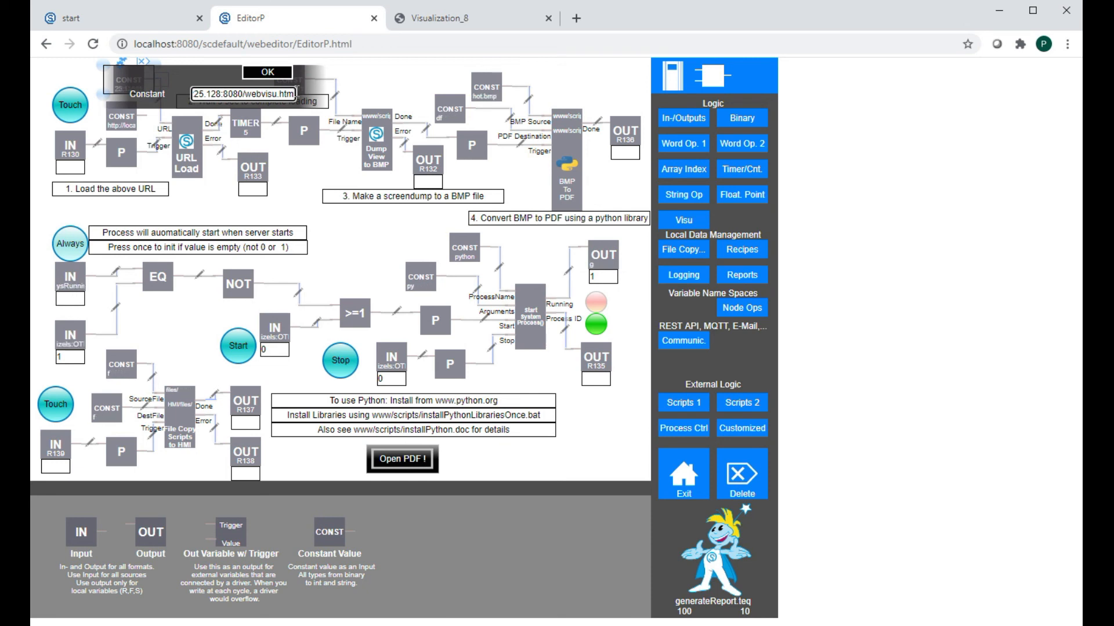
left_click(272, 75)
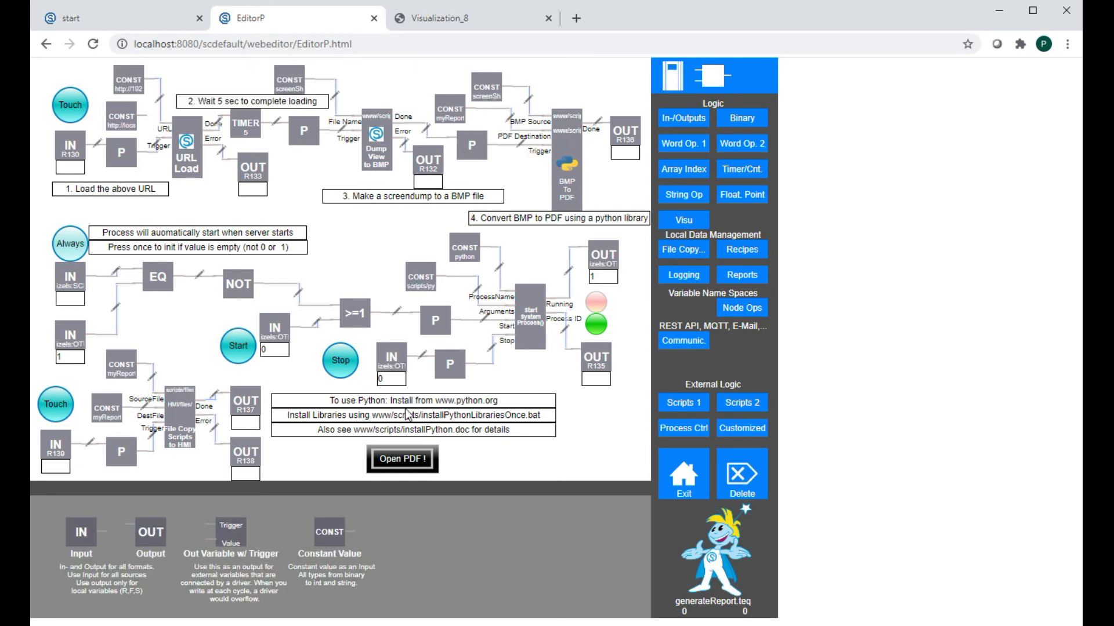
Leave the function block editor and open generateReport.teq in the debugger of project fupla1.
left_click(691, 475)
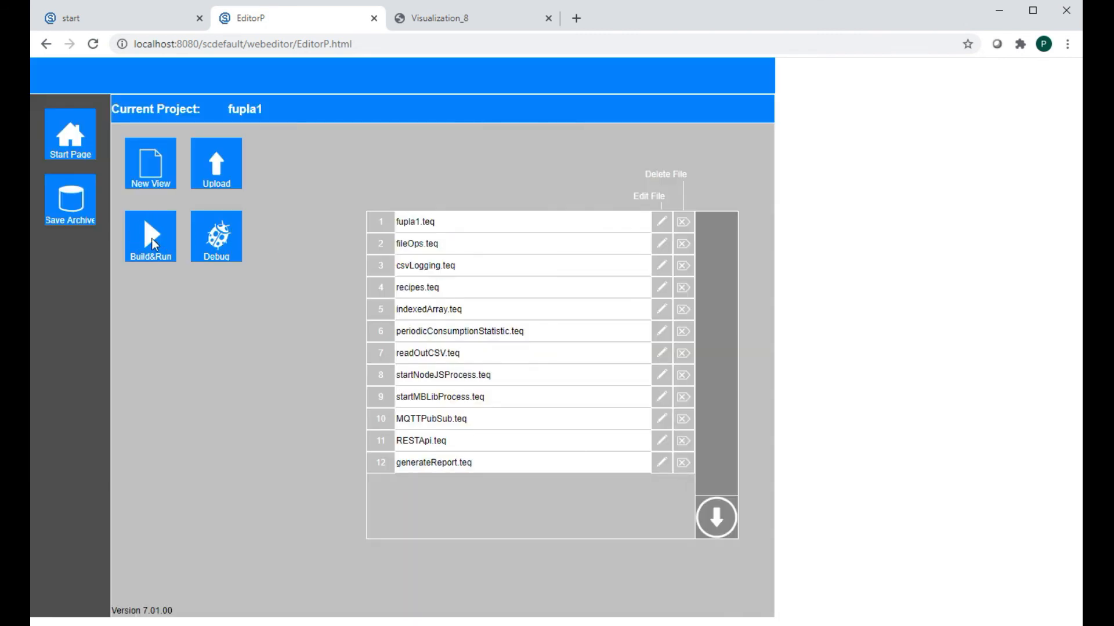
left_click(219, 239)
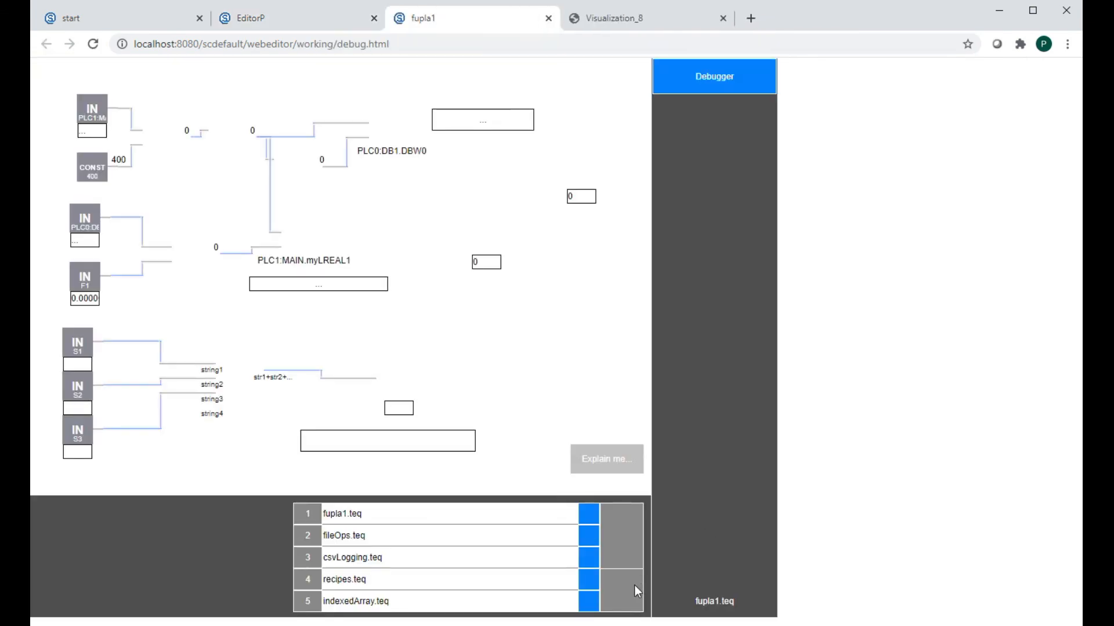
left_click(621, 590)
left_click(621, 590)
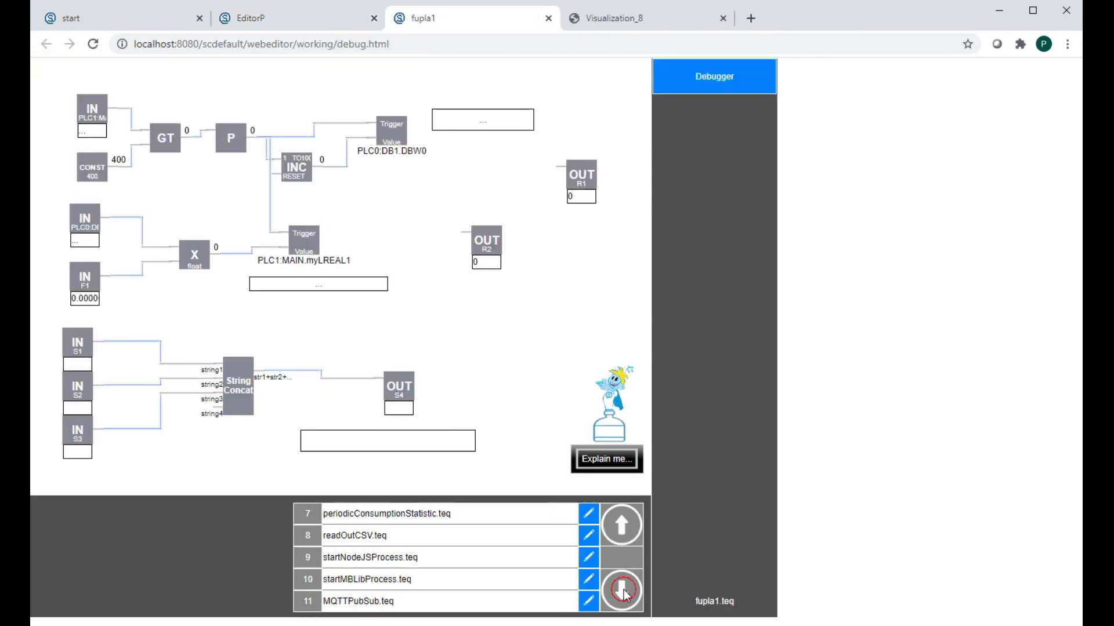
left_click(621, 589)
left_click(622, 589)
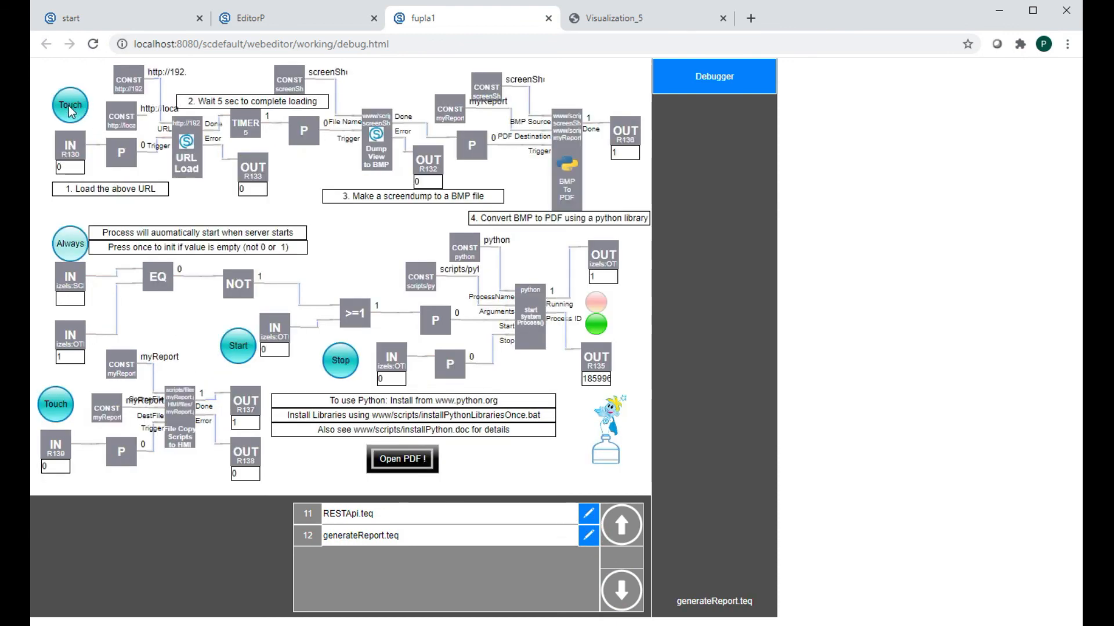
Trigger the report generation from the web visualization page with its copy to the HMI files, and open the PDF.
left_click(71, 111)
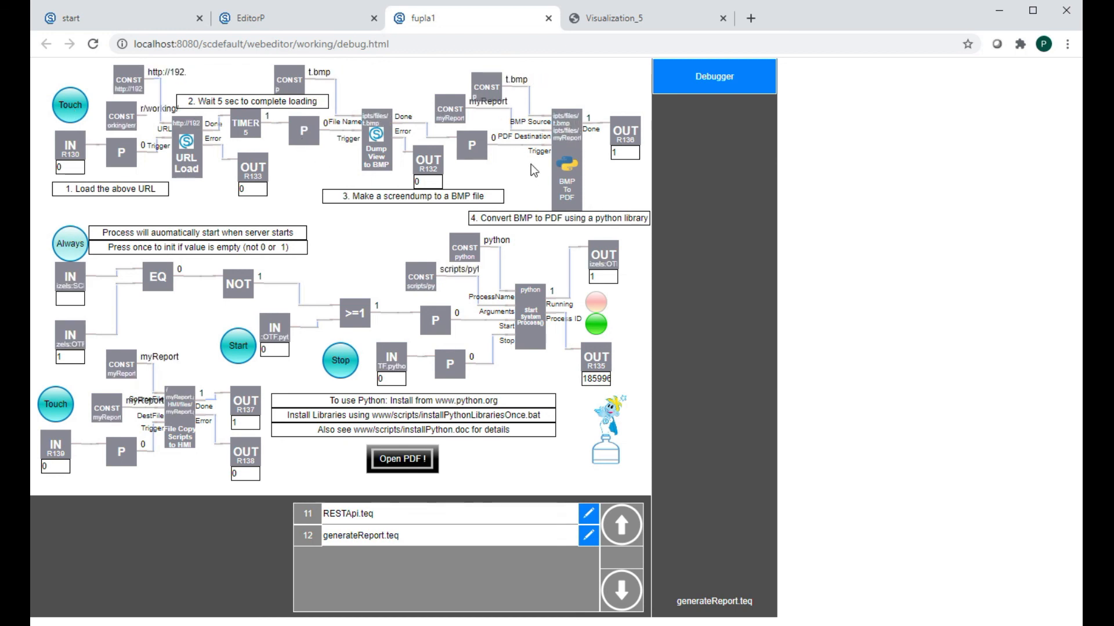
left_click(68, 411)
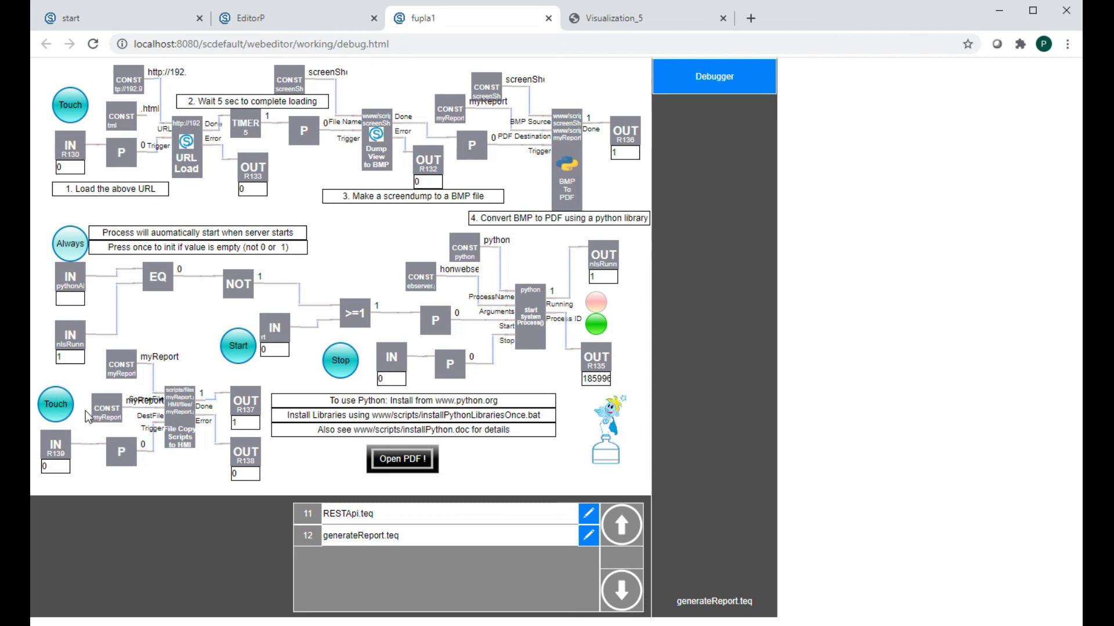
left_click(406, 457)
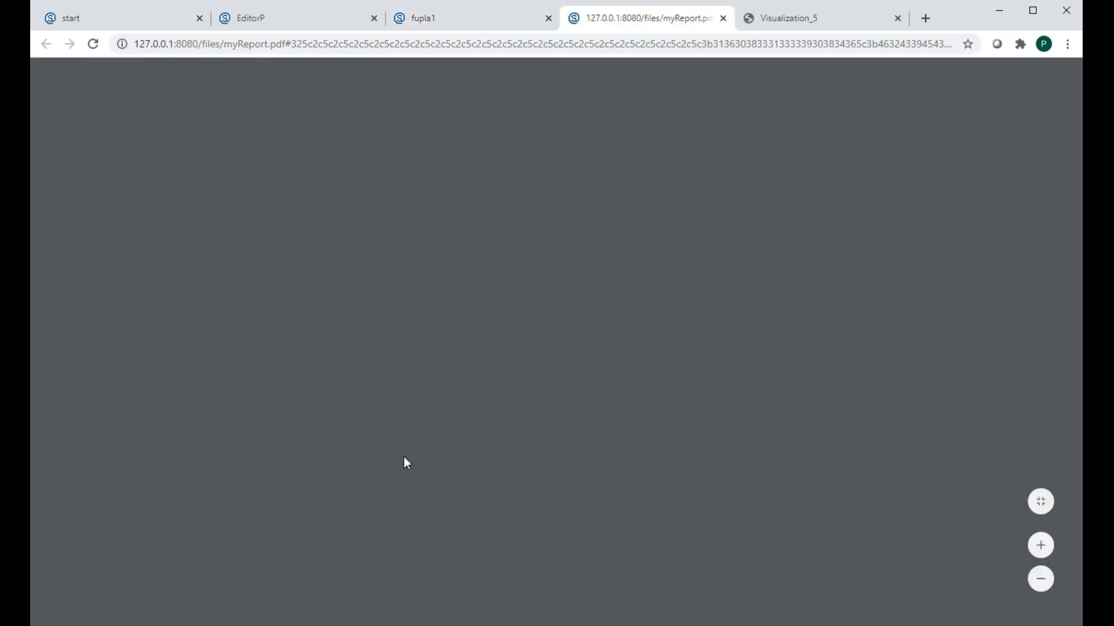